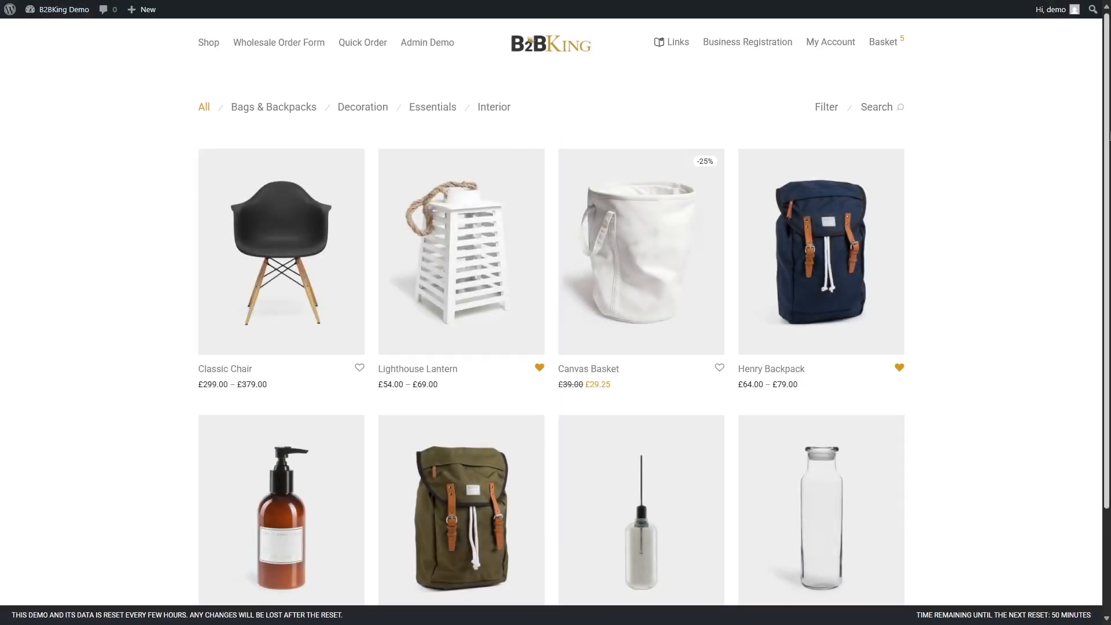
Step: Open the Classic Chair product page from the shop and look through its details
{"action": "scroll", "coordinate": [551, 313], "scroll_direction": "down", "scroll_amount": 2}
{"action": "scroll", "coordinate": [551, 312], "scroll_direction": "up", "scroll_amount": 3}
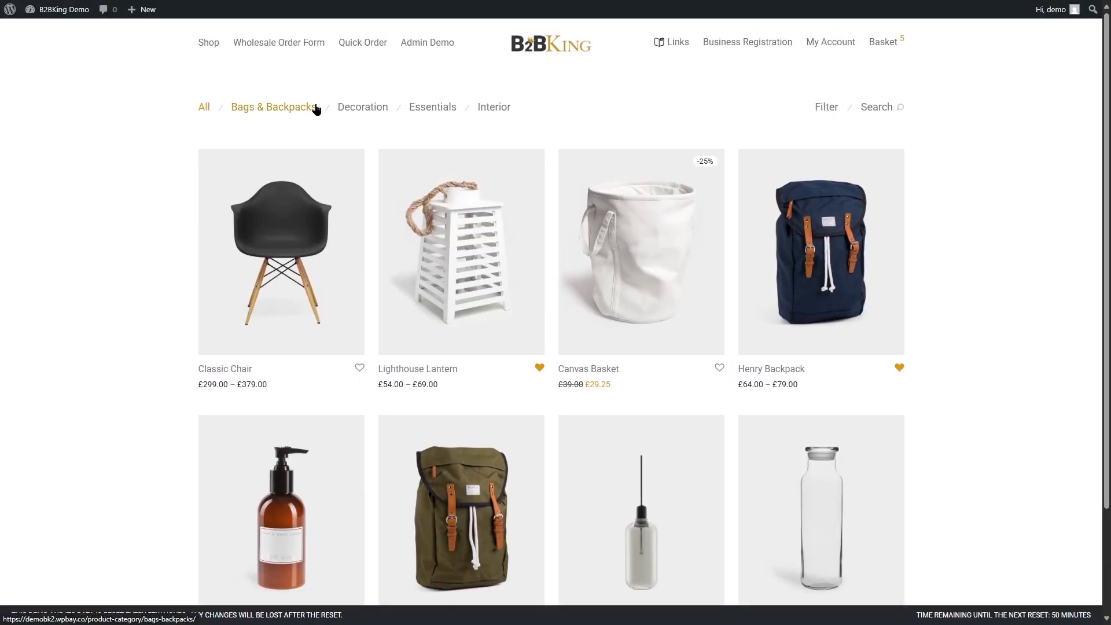
{"action": "left_click", "coordinate": [286, 232]}
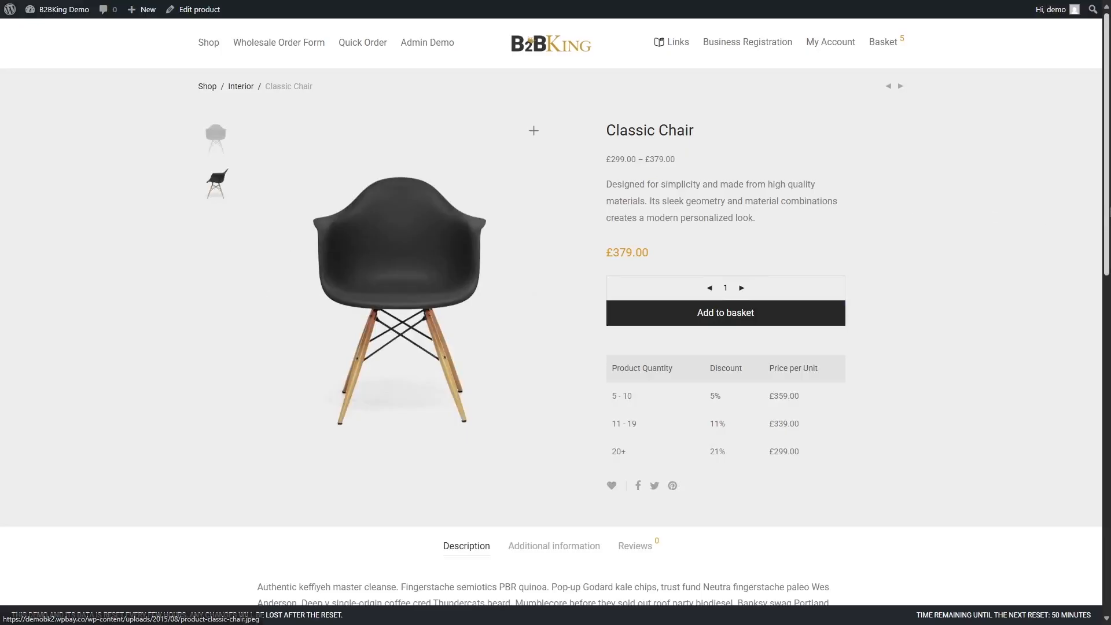
{"action": "scroll", "coordinate": [369, 172], "scroll_direction": "down", "scroll_amount": 5}
{"action": "scroll", "coordinate": [369, 171], "scroll_direction": "up", "scroll_amount": 5}
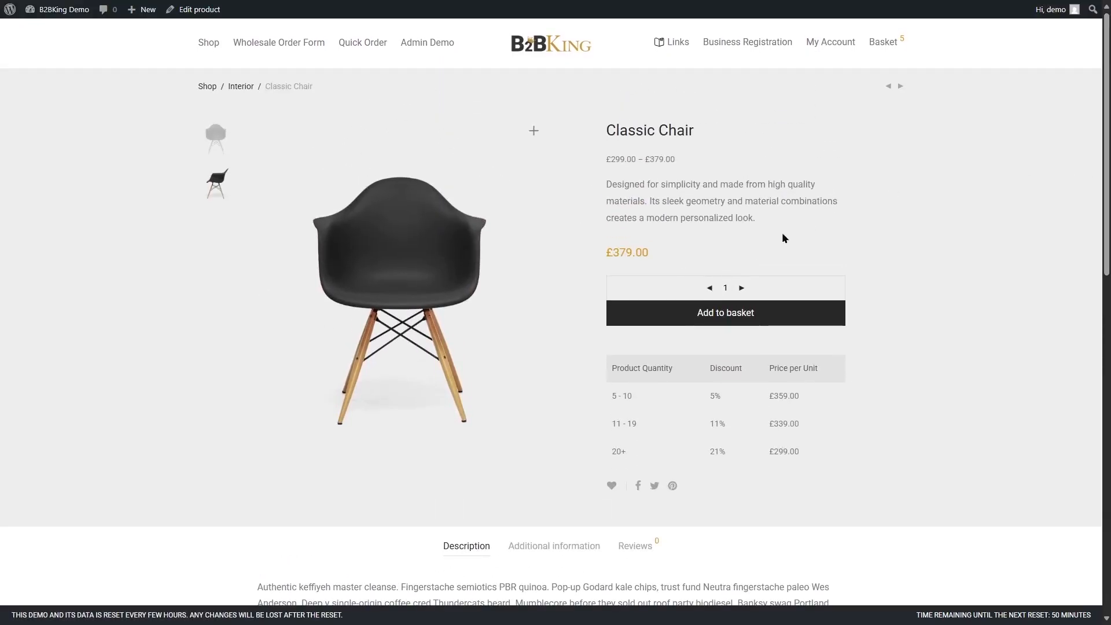
Step: Raise the Classic Chair quantity to 13 and lower it again to check the tiered unit prices
{"action": "left_click", "coordinate": [741, 288]}
{"action": "left_click", "coordinate": [741, 288]}
{"action": "left_click", "coordinate": [741, 288]}
{"action": "left_click", "coordinate": [741, 288]}
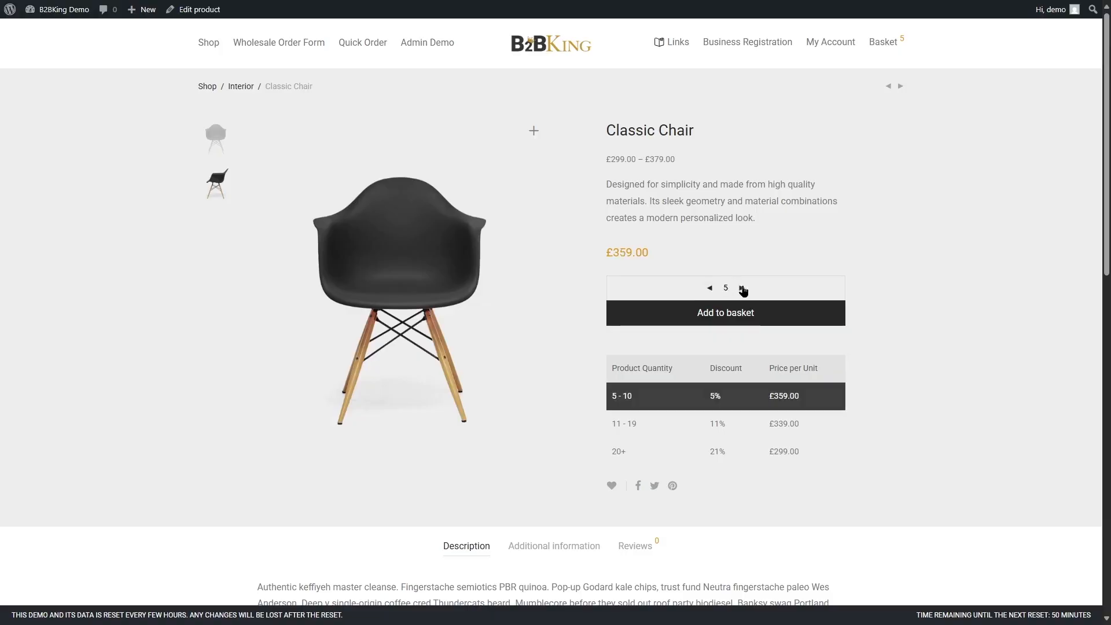
{"action": "left_click", "coordinate": [741, 288]}
{"action": "left_click", "coordinate": [741, 287]}
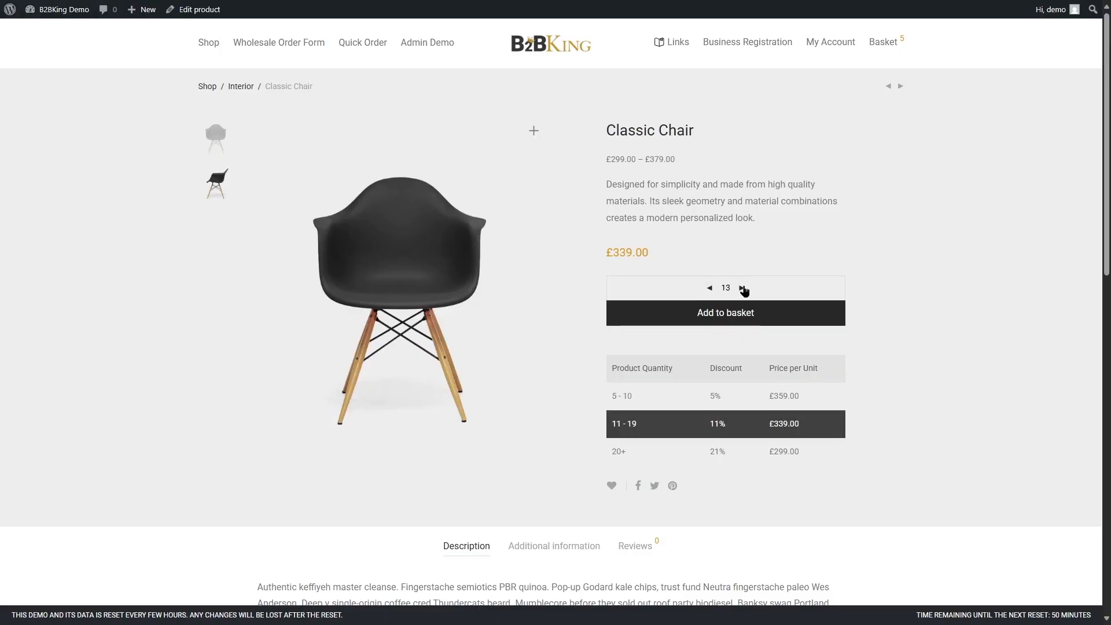
{"action": "left_click", "coordinate": [710, 288]}
{"action": "left_click", "coordinate": [710, 287]}
{"action": "left_click", "coordinate": [710, 288]}
Step: Return to the shop and view the Henry Backpack product page
{"action": "left_click", "coordinate": [208, 45]}
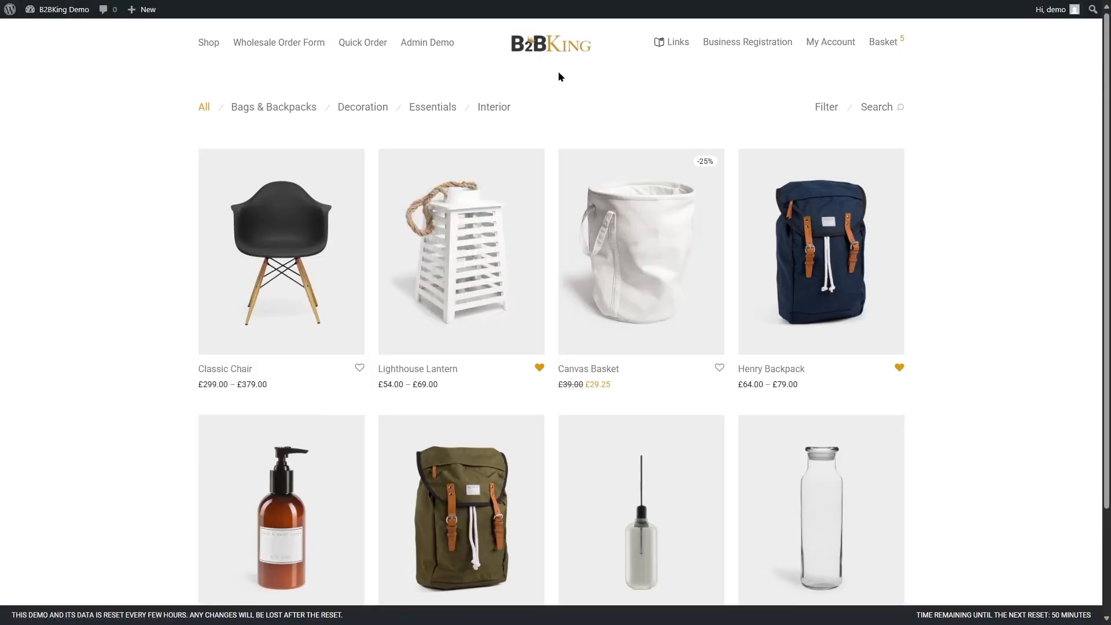
{"action": "left_click", "coordinate": [837, 261]}
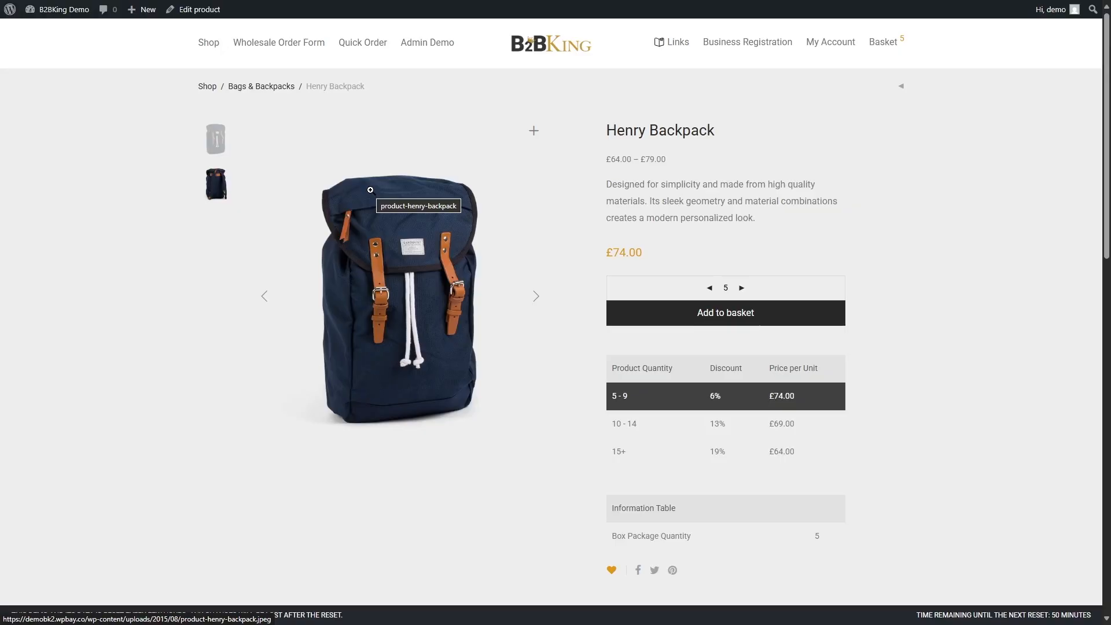
Step: Go to the admin dashboard, open B2BKing's Dynamic Rules and review the types, amounts and targets of the existing rules
{"action": "mouse_move", "coordinate": [58, 9]}
{"action": "left_click", "coordinate": [67, 32]}
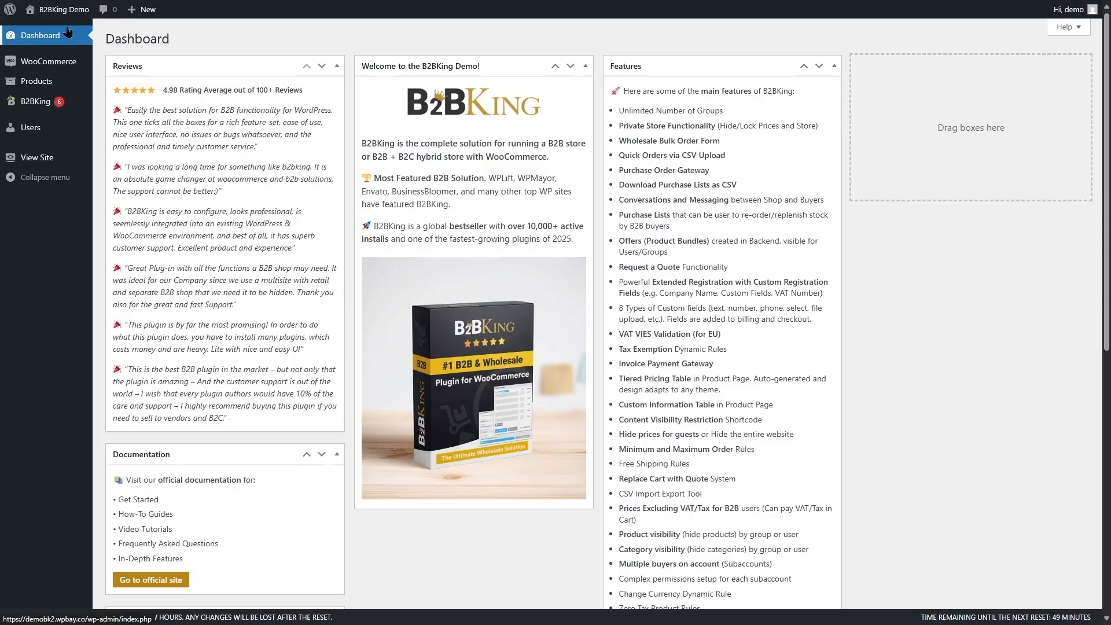
{"action": "mouse_move", "coordinate": [57, 107]}
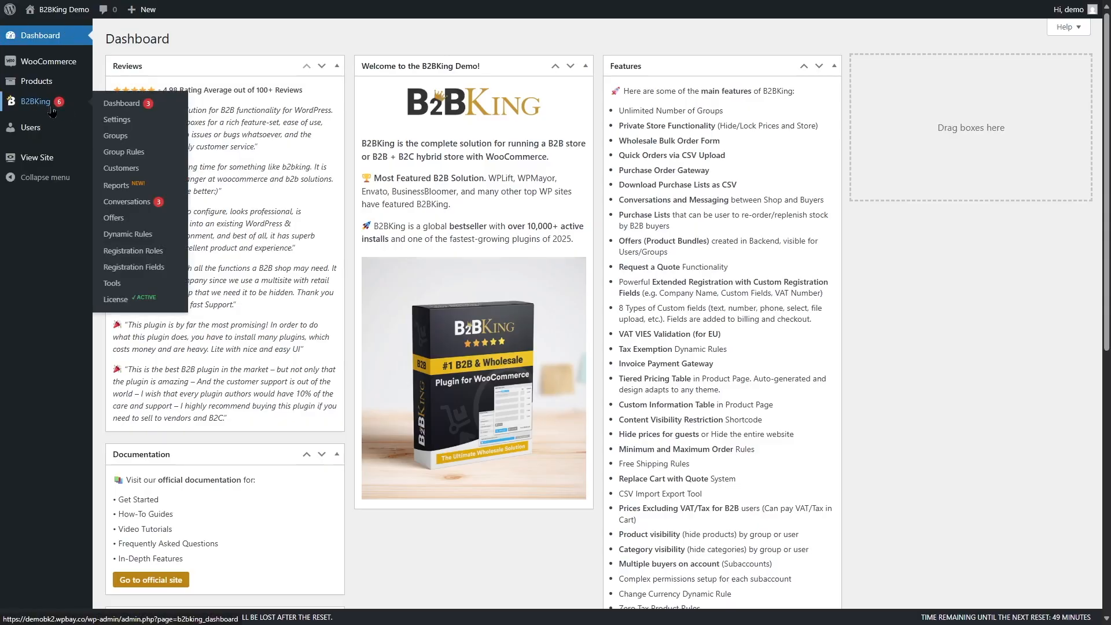
{"action": "left_click", "coordinate": [141, 238]}
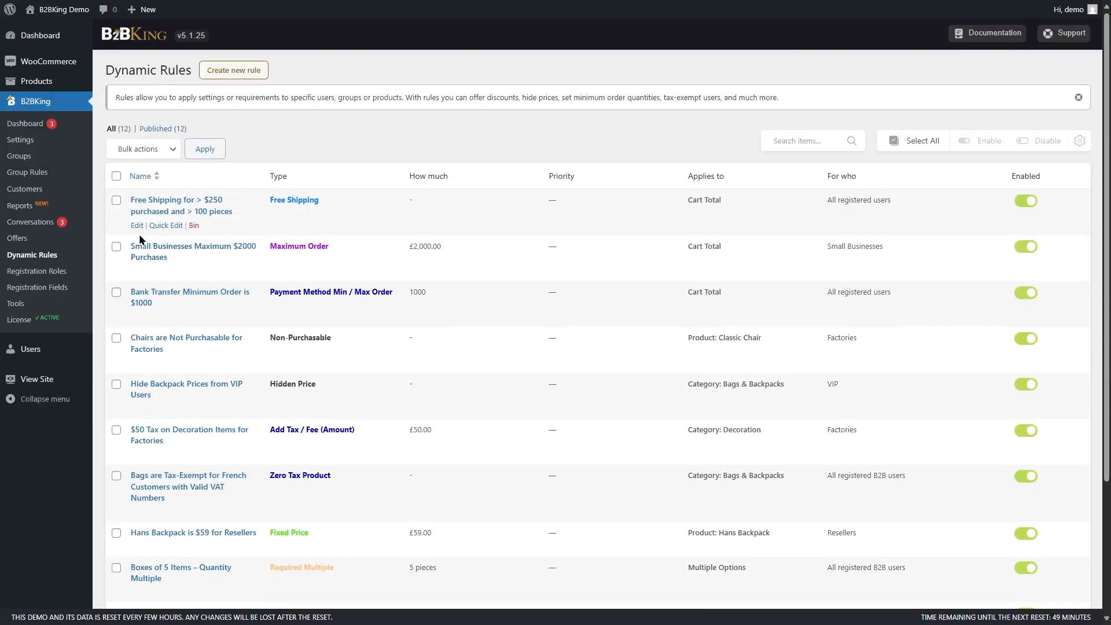
{"action": "scroll", "coordinate": [1109, 324], "scroll_direction": "down", "scroll_amount": 3}
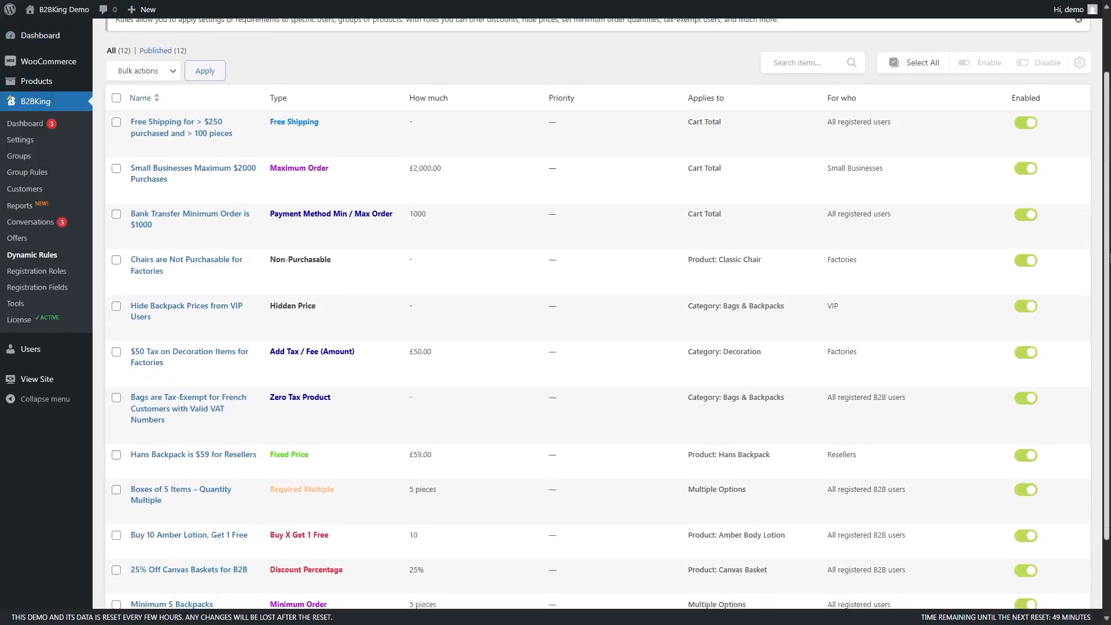
{"action": "scroll", "coordinate": [486, 184], "scroll_direction": "up", "scroll_amount": 2}
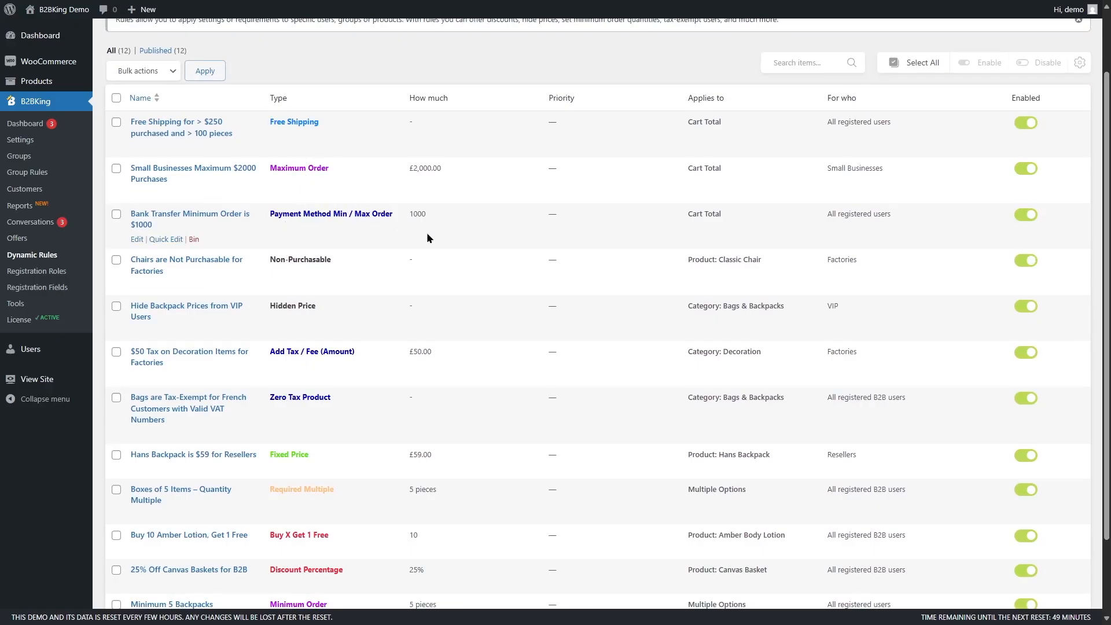
{"action": "scroll", "coordinate": [427, 237], "scroll_direction": "down", "scroll_amount": 3}
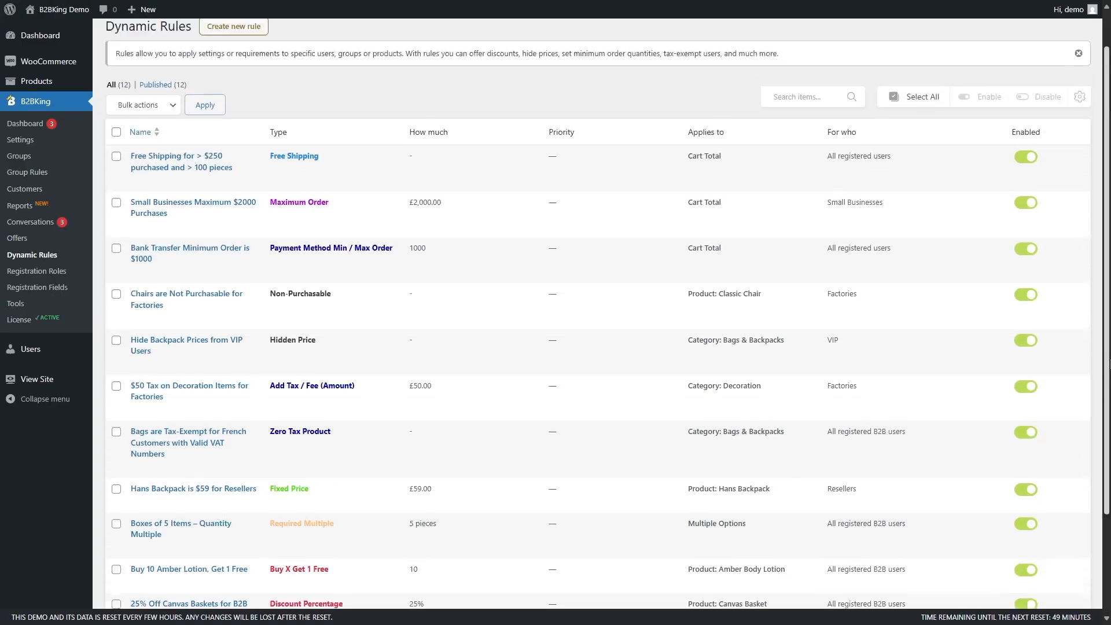
{"action": "scroll", "coordinate": [1088, 324], "scroll_direction": "up", "scroll_amount": 3}
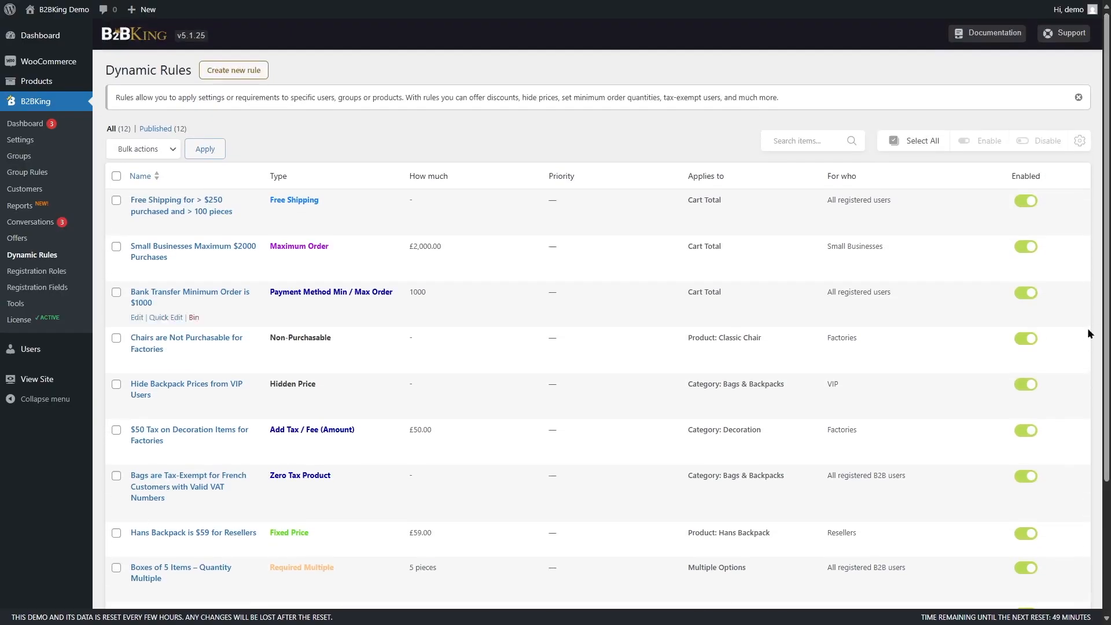
Step: Create a new dynamic rule titled "Minimum 5 Classic Chairs for Demo"
{"action": "left_click", "coordinate": [232, 74]}
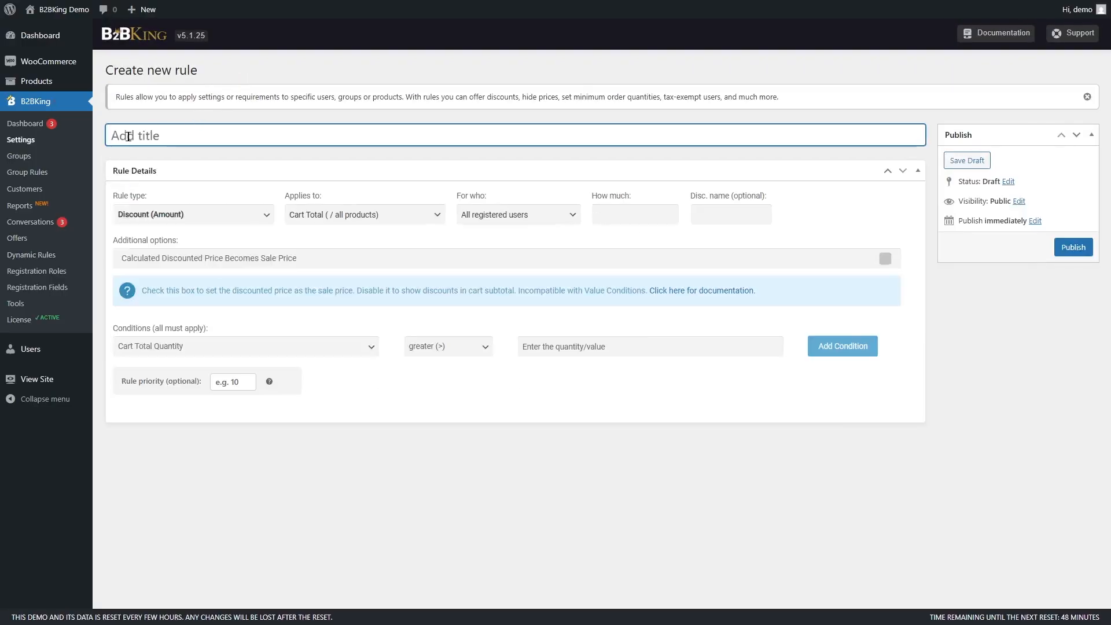
{"action": "type", "text": "Minimum 5 Classic Chairs for Demo"}
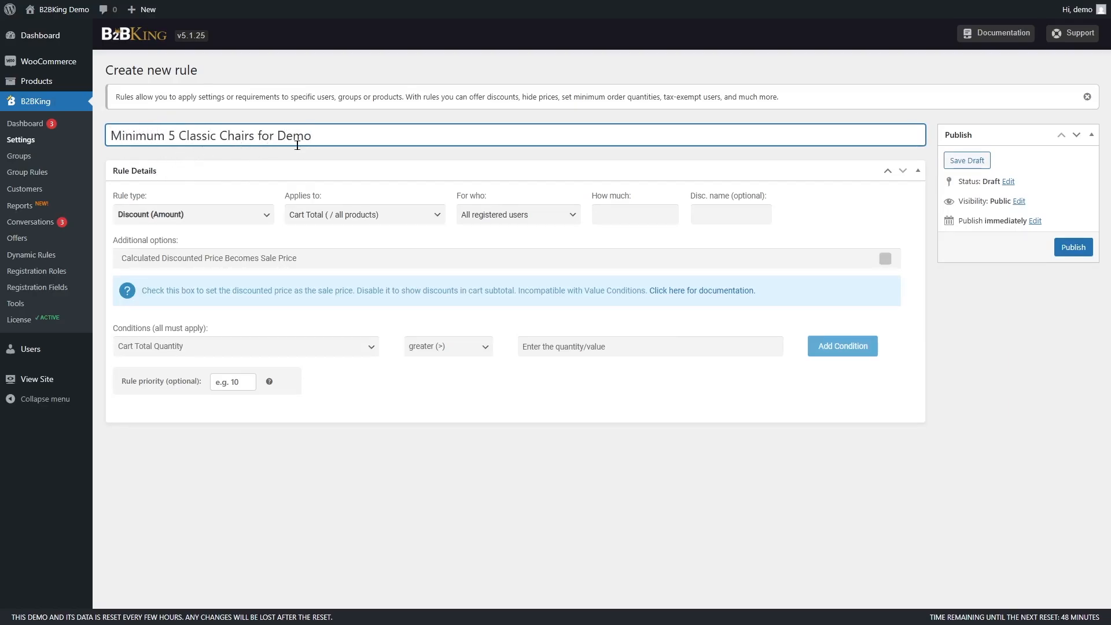
{"action": "left_click_drag", "start_coordinate": [279, 137], "coordinate": [326, 137]}
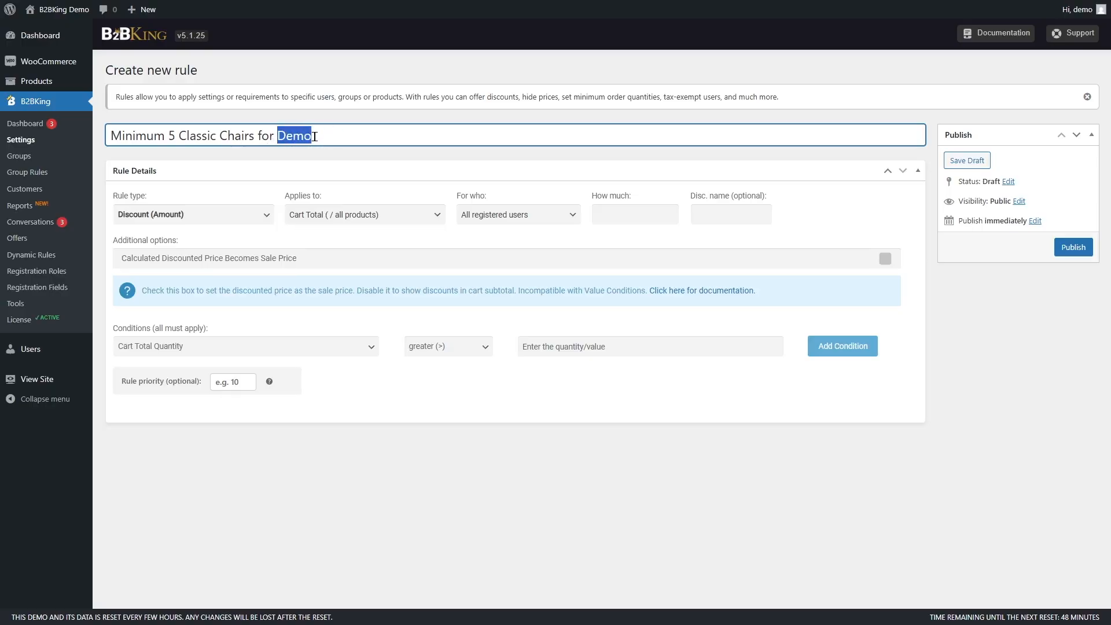
{"action": "mouse_move", "coordinate": [1024, 49]}
{"action": "left_click", "coordinate": [267, 138]}
{"action": "left_click_drag", "start_coordinate": [277, 136], "coordinate": [313, 136]}
Step: Set the rule type to Minimum Order and apply it to "Select products & categories"
{"action": "left_click", "coordinate": [264, 215]}
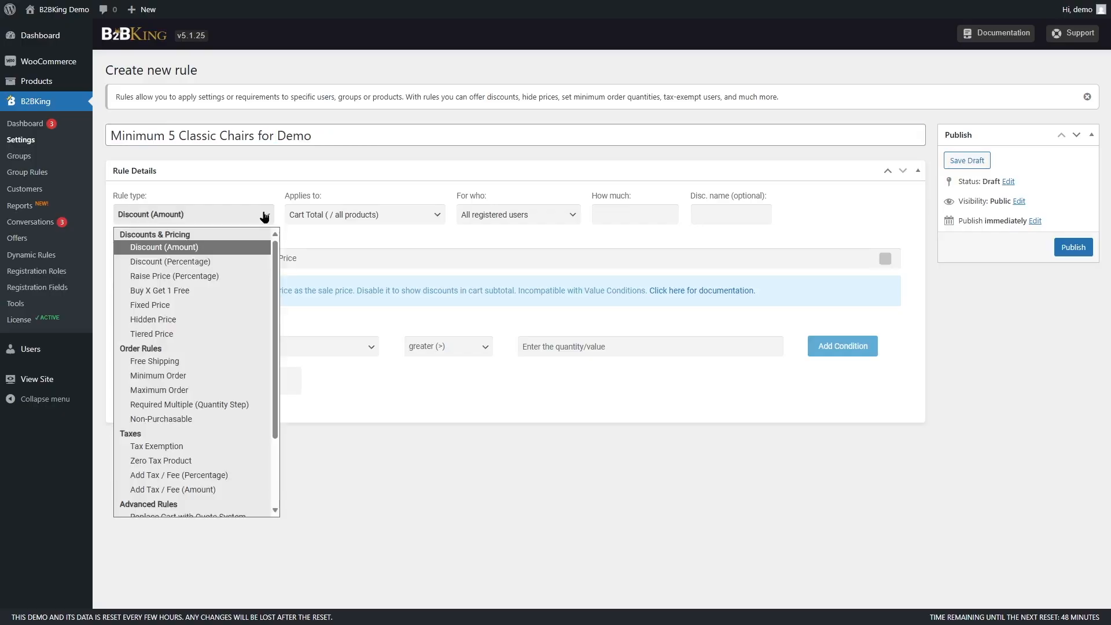
{"action": "left_click", "coordinate": [158, 377]}
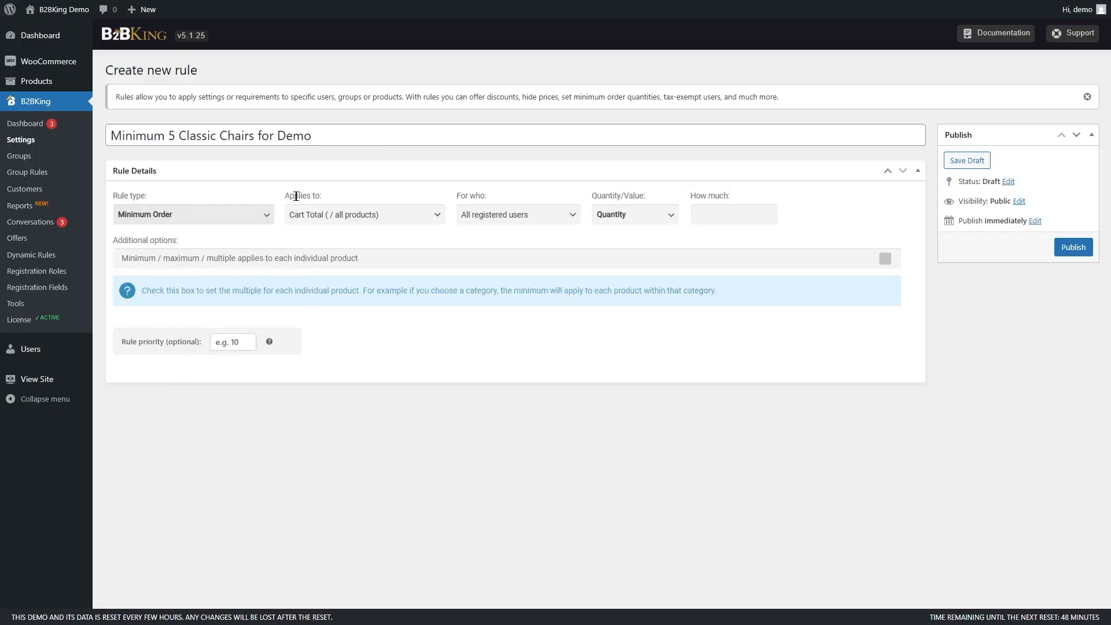
{"action": "left_click", "coordinate": [436, 219]}
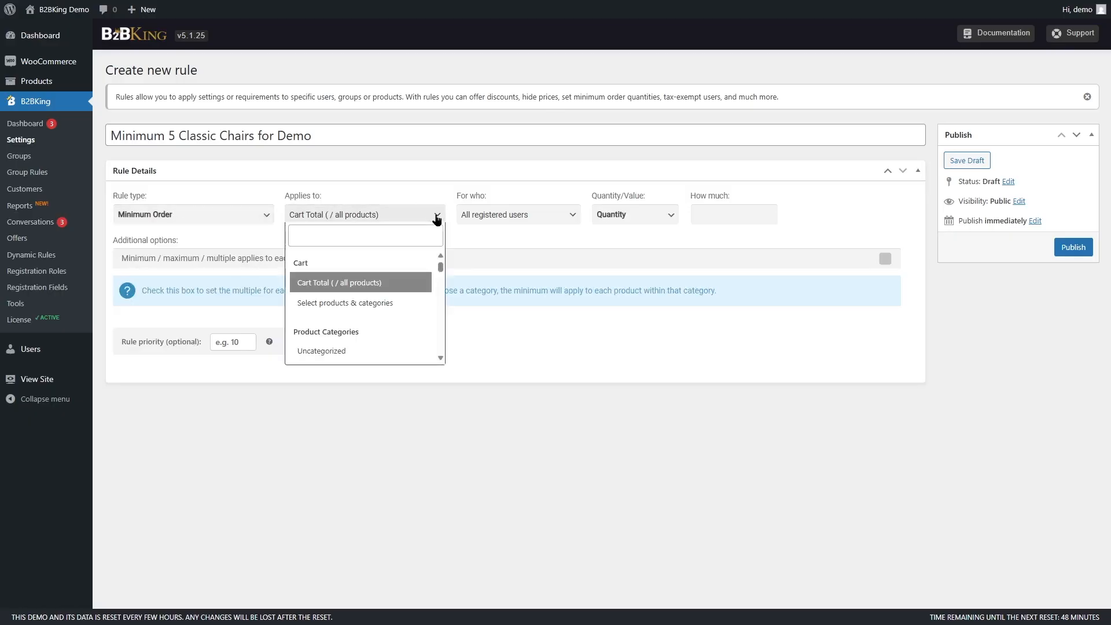
{"action": "left_click", "coordinate": [363, 307]}
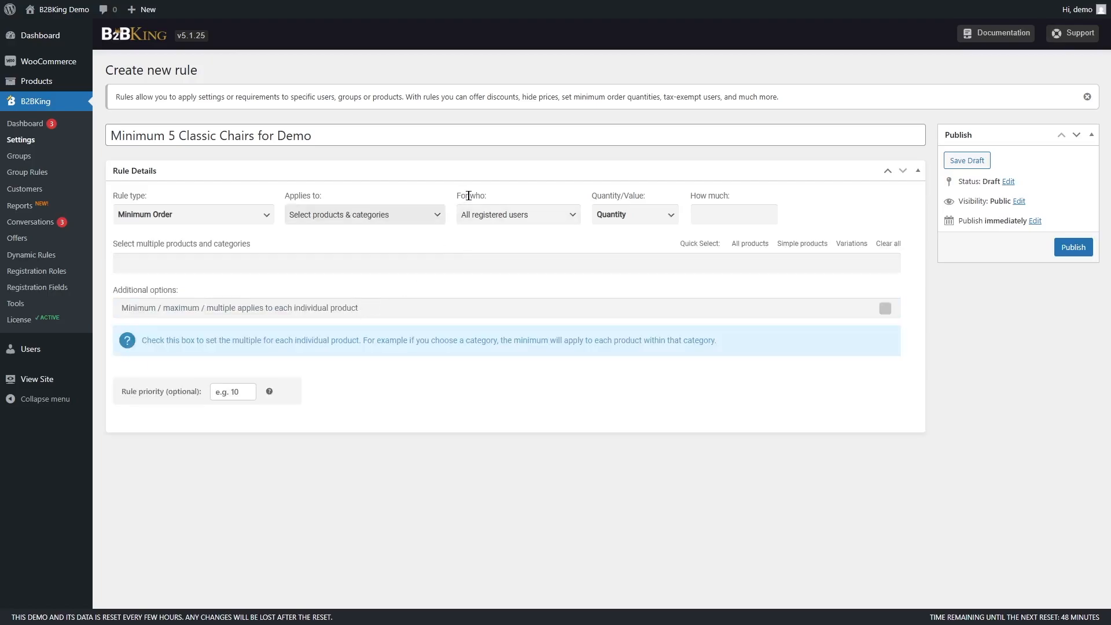
Step: Target the rule at the demo (Snow LLC) user and require a minimum quantity of 5
{"action": "left_click", "coordinate": [567, 215]}
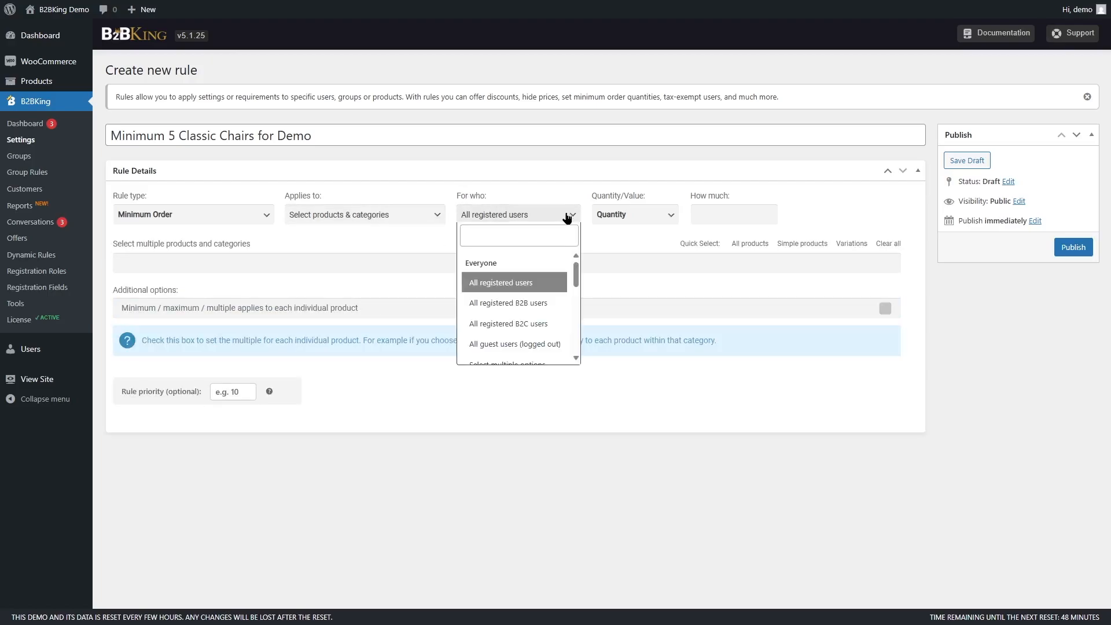
{"action": "left_click_drag", "start_coordinate": [576, 276], "coordinate": [580, 348]}
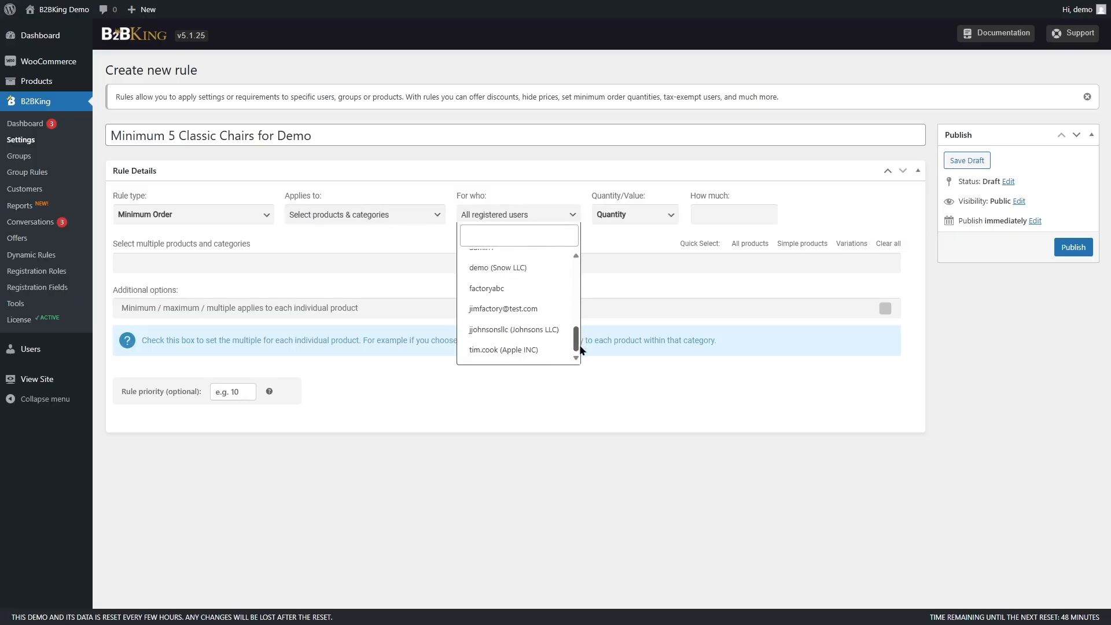
{"action": "left_click", "coordinate": [492, 269]}
{"action": "left_click", "coordinate": [640, 223]}
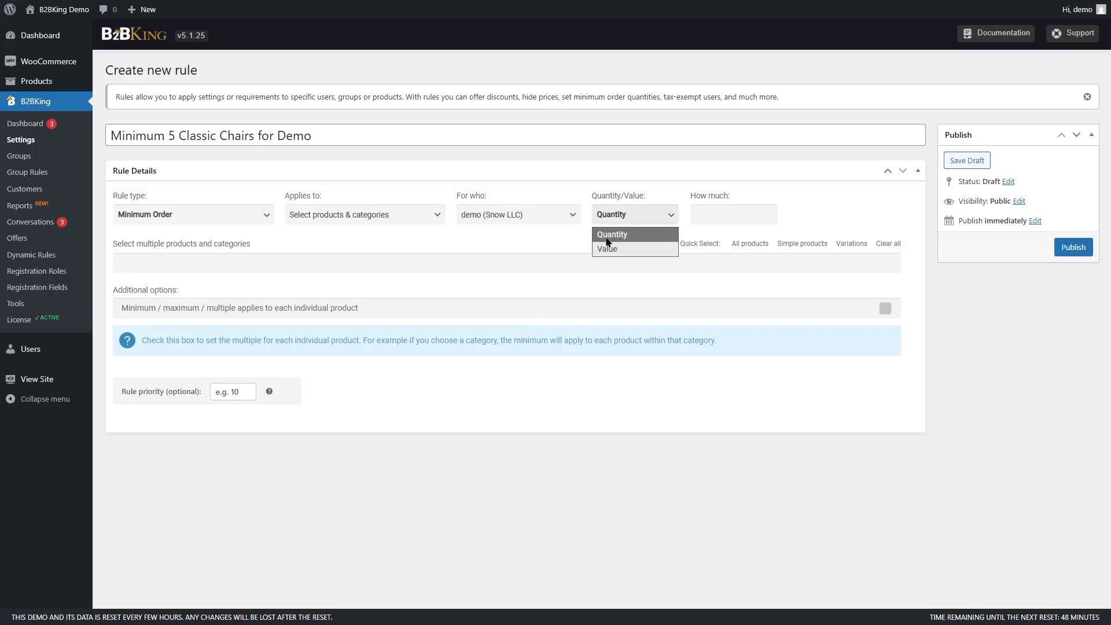
{"action": "left_click", "coordinate": [618, 240]}
{"action": "left_click", "coordinate": [704, 214]}
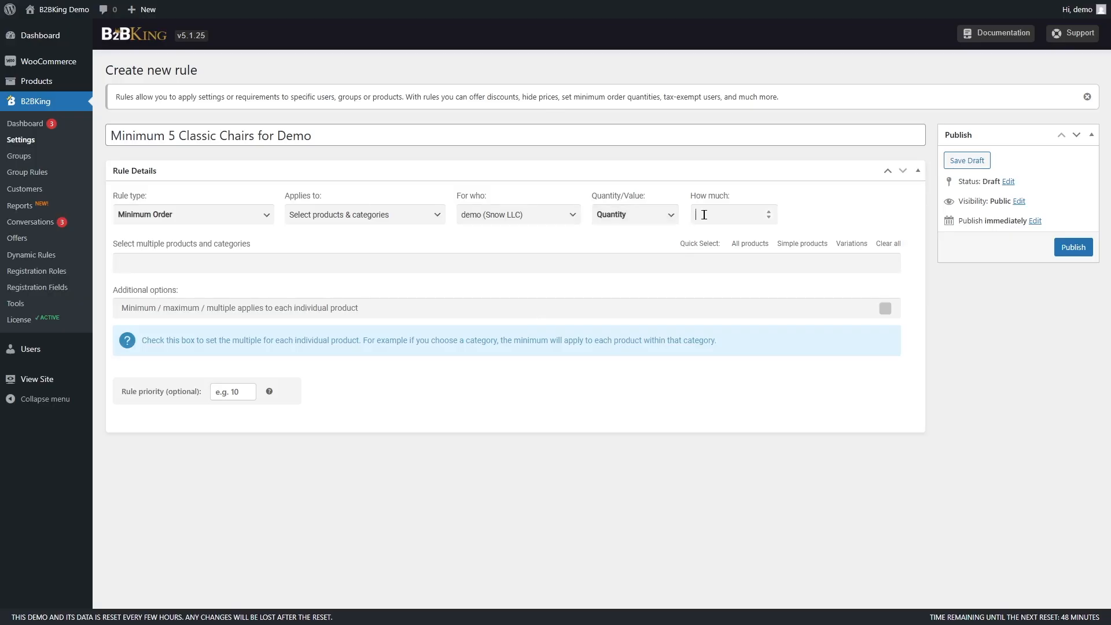
{"action": "type", "text": "5"}
{"action": "left_click_drag", "start_coordinate": [695, 216], "coordinate": [706, 217]}
Step: Add Classic Chair as the rule's product and publish the rule
{"action": "left_click", "coordinate": [193, 262]}
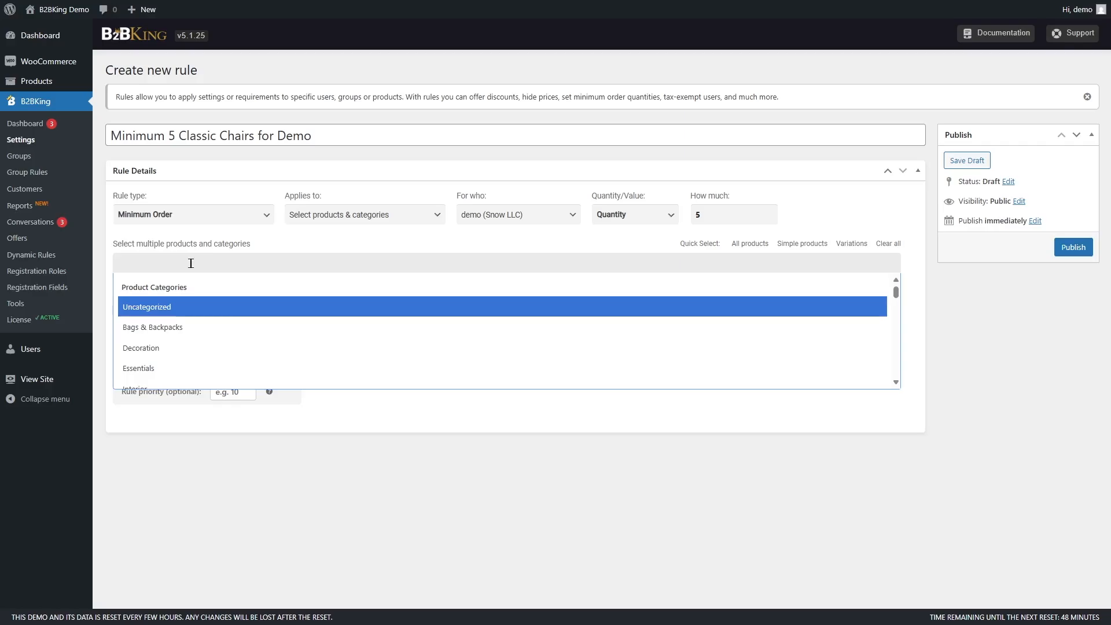
{"action": "type", "text": "class"}
{"action": "left_click", "coordinate": [151, 354]}
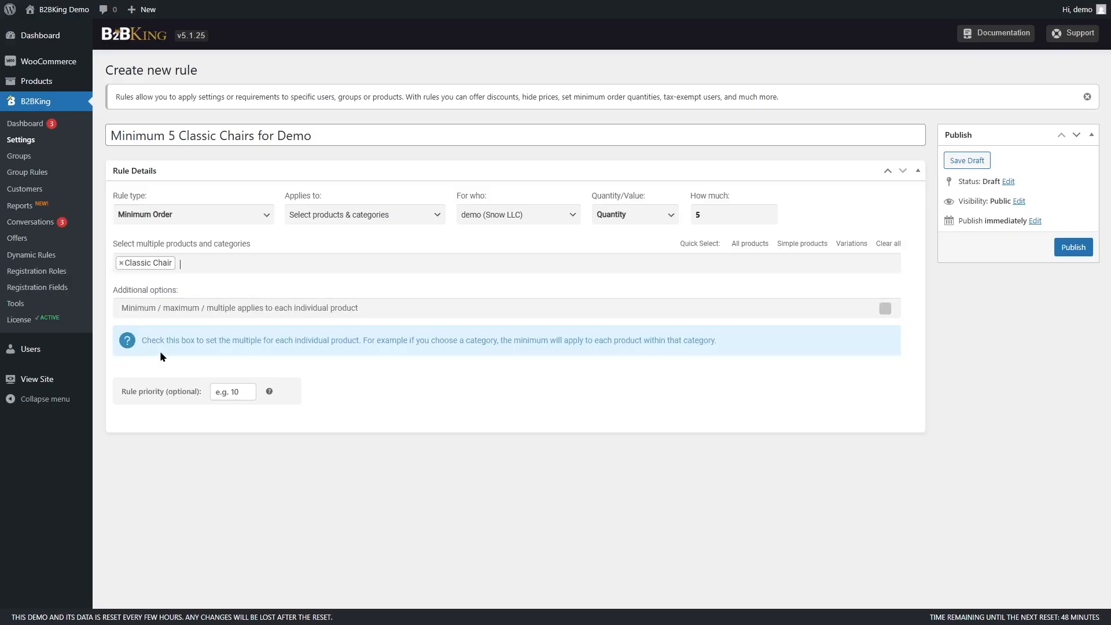
{"action": "left_click", "coordinate": [1069, 249]}
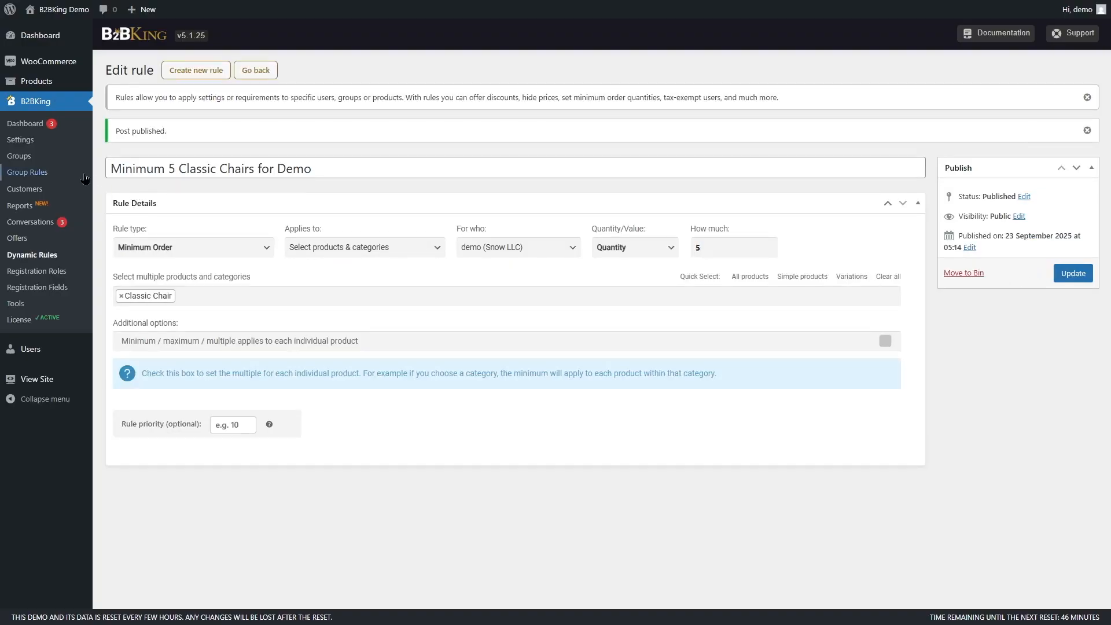
Step: Check the new rule in the Dynamic Rules list and test the Classic Chair's minimum quantity on the storefront
{"action": "left_click", "coordinate": [33, 259]}
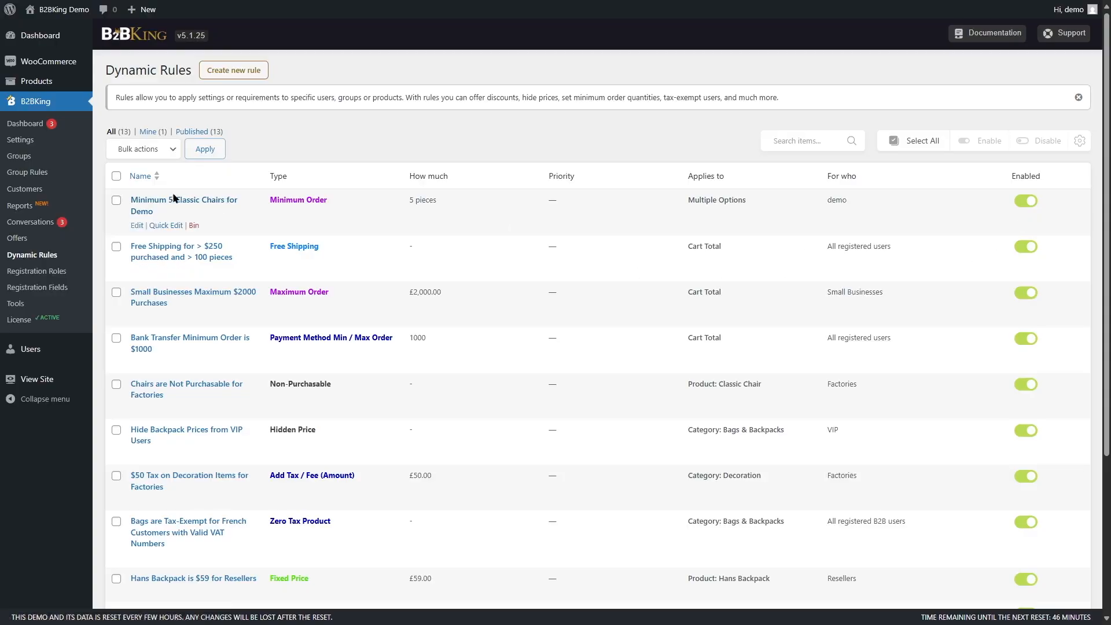
{"action": "mouse_move", "coordinate": [64, 10]}
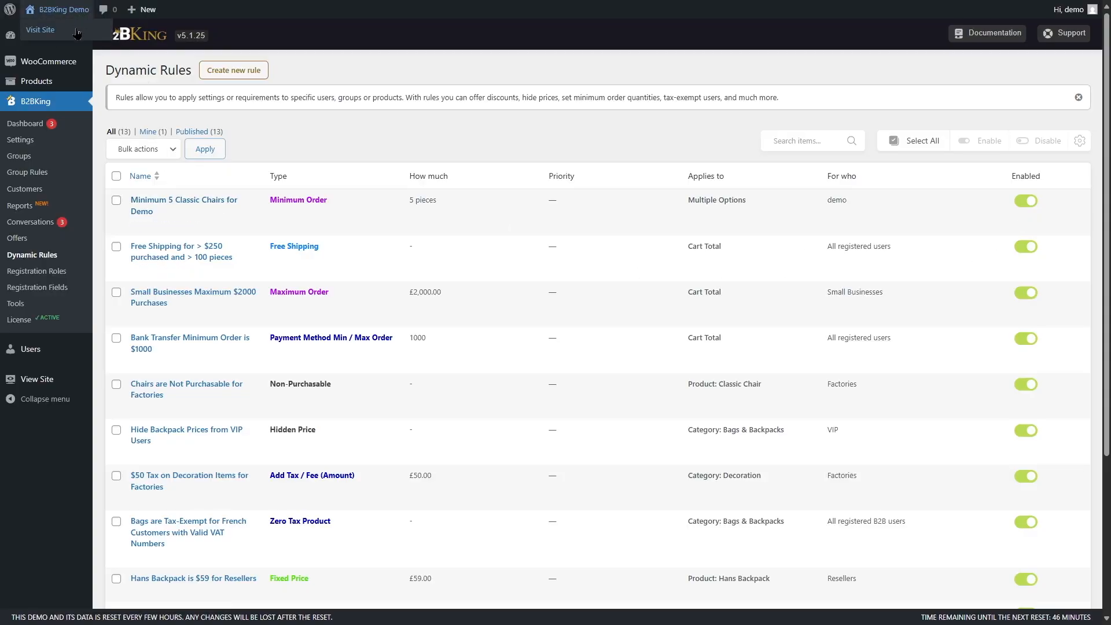
{"action": "left_click", "coordinate": [77, 32]}
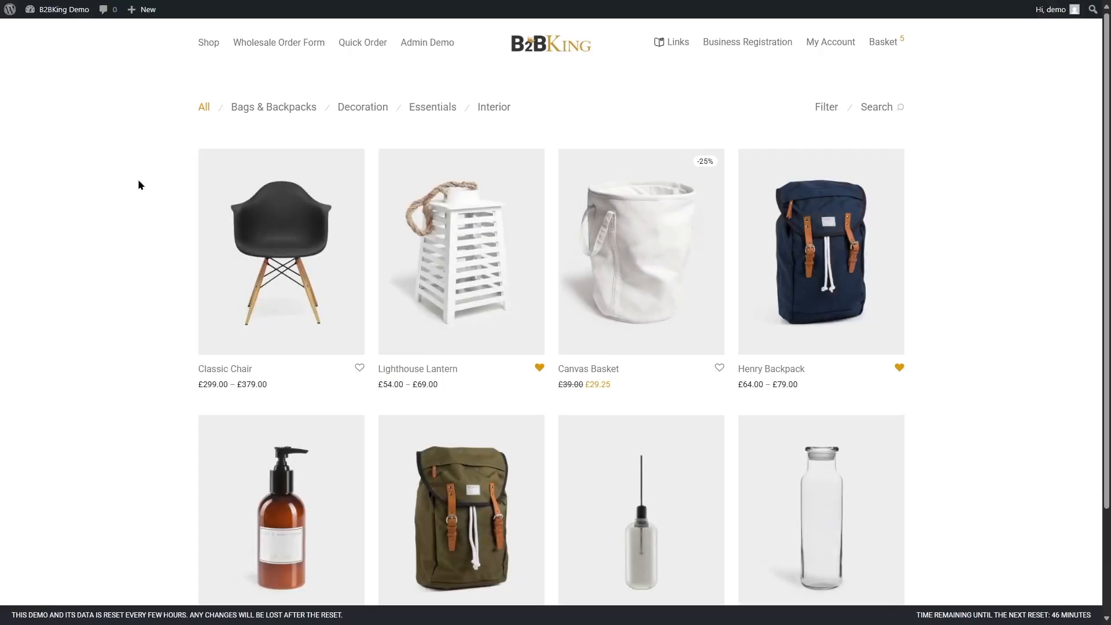
{"action": "left_click", "coordinate": [273, 226]}
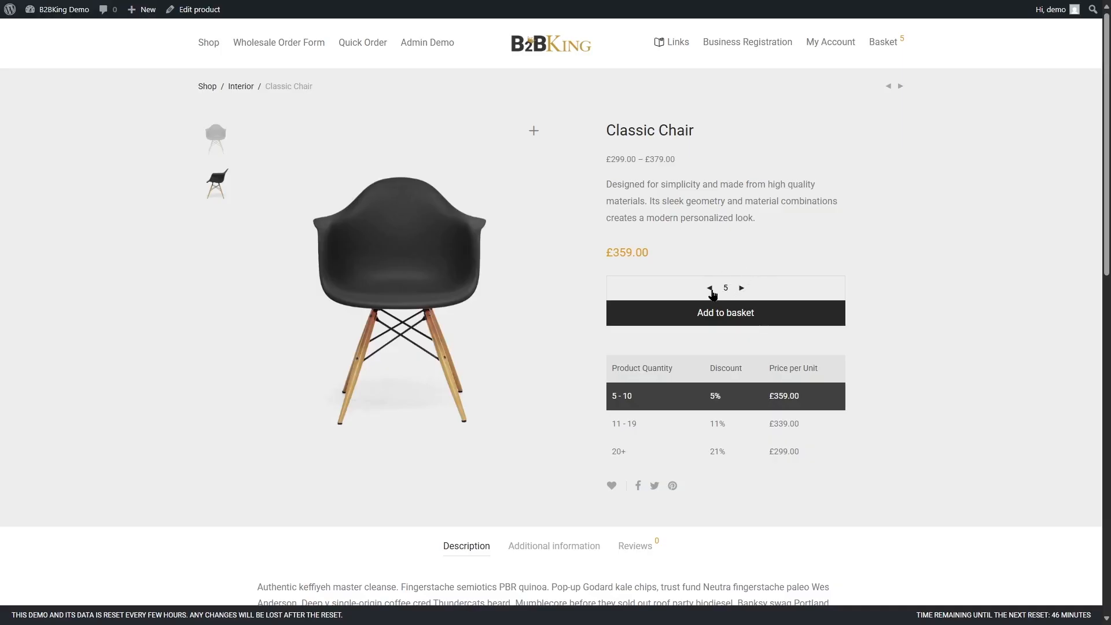
{"action": "left_click_drag", "start_coordinate": [742, 288], "coordinate": [590, 296]}
Step: Return to the B2BKing Dynamic Rules list and open the "Minimum 5 Classic Chairs for Demo" rule for editing
{"action": "mouse_move", "coordinate": [64, 10]}
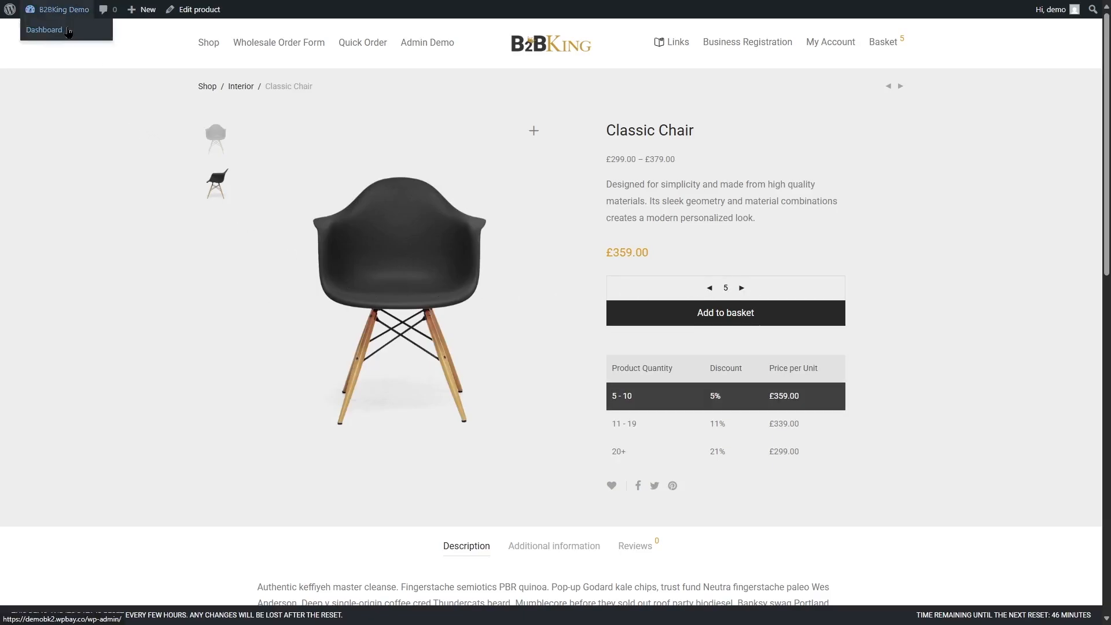
{"action": "left_click", "coordinate": [68, 33]}
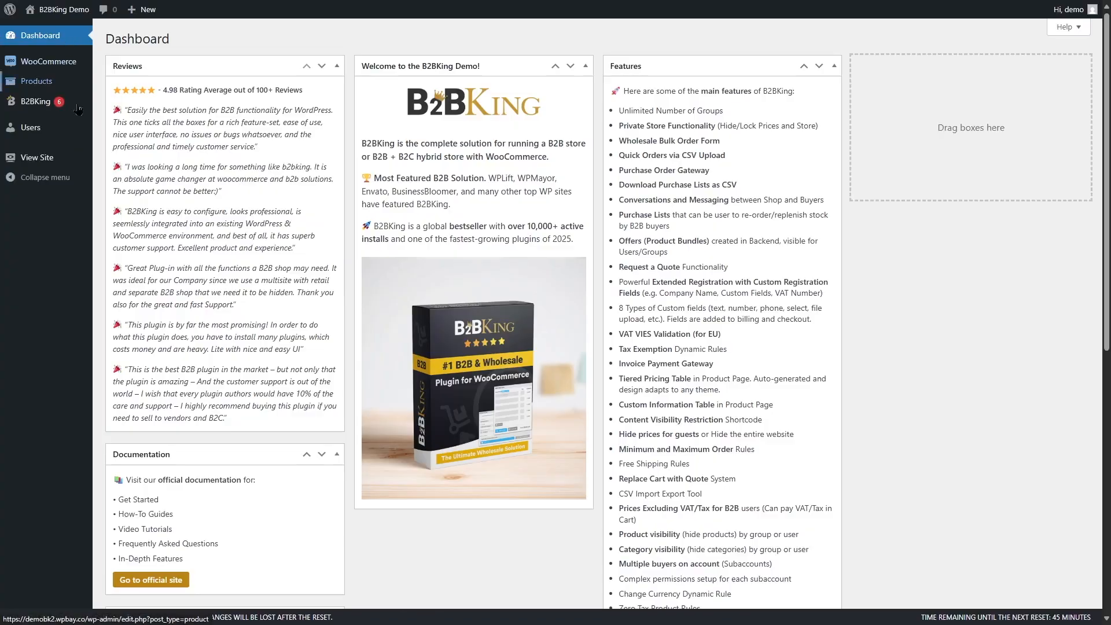
{"action": "mouse_move", "coordinate": [61, 103]}
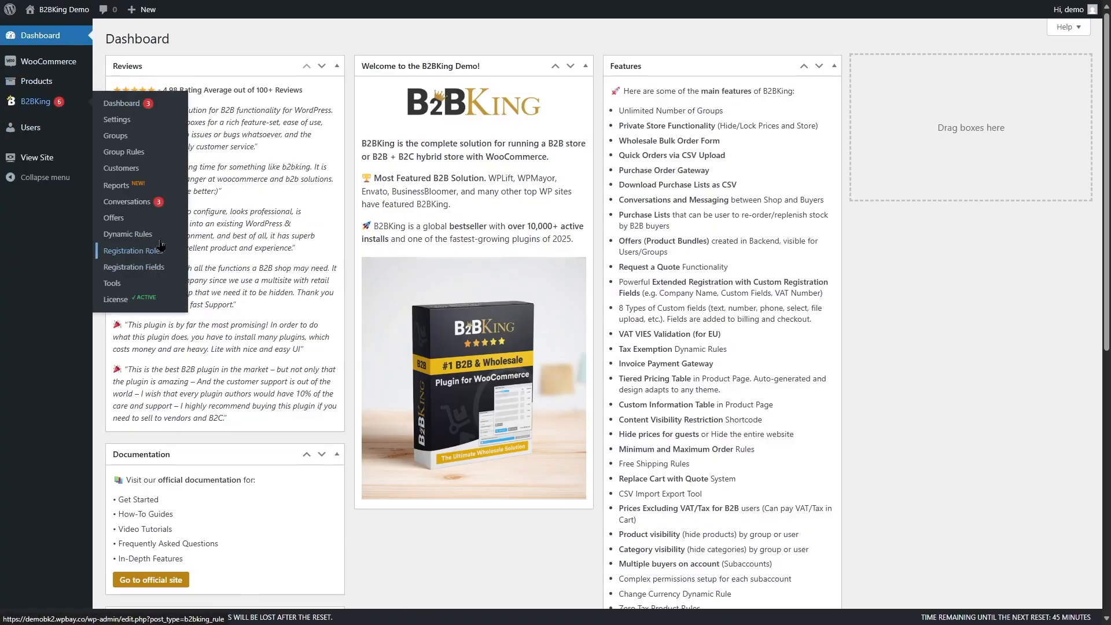
{"action": "left_click", "coordinate": [129, 234]}
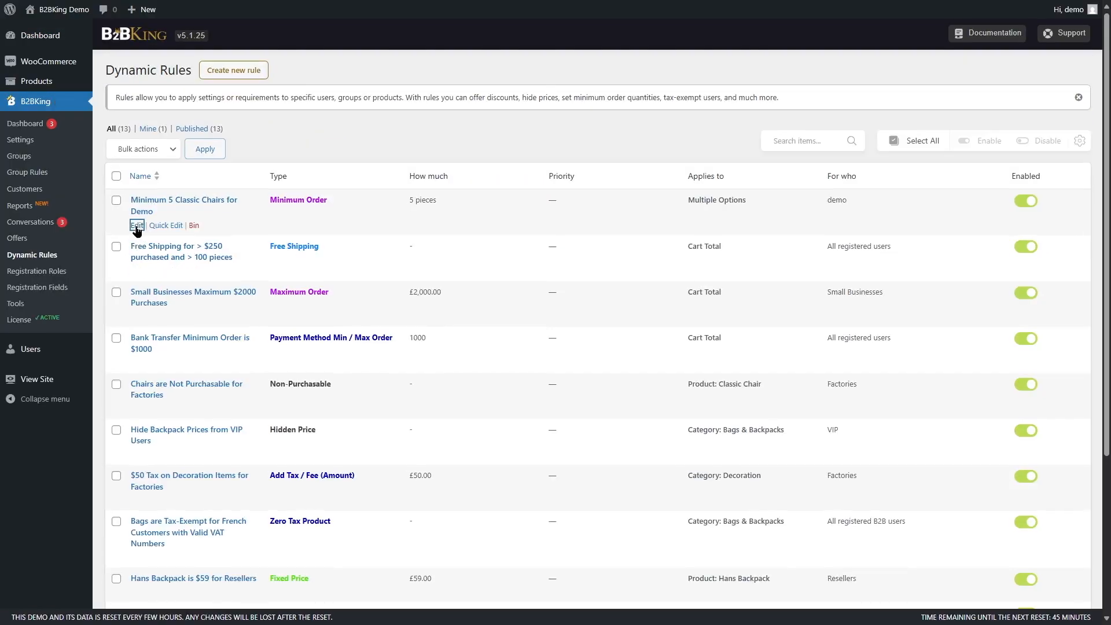
{"action": "left_click", "coordinate": [136, 225]}
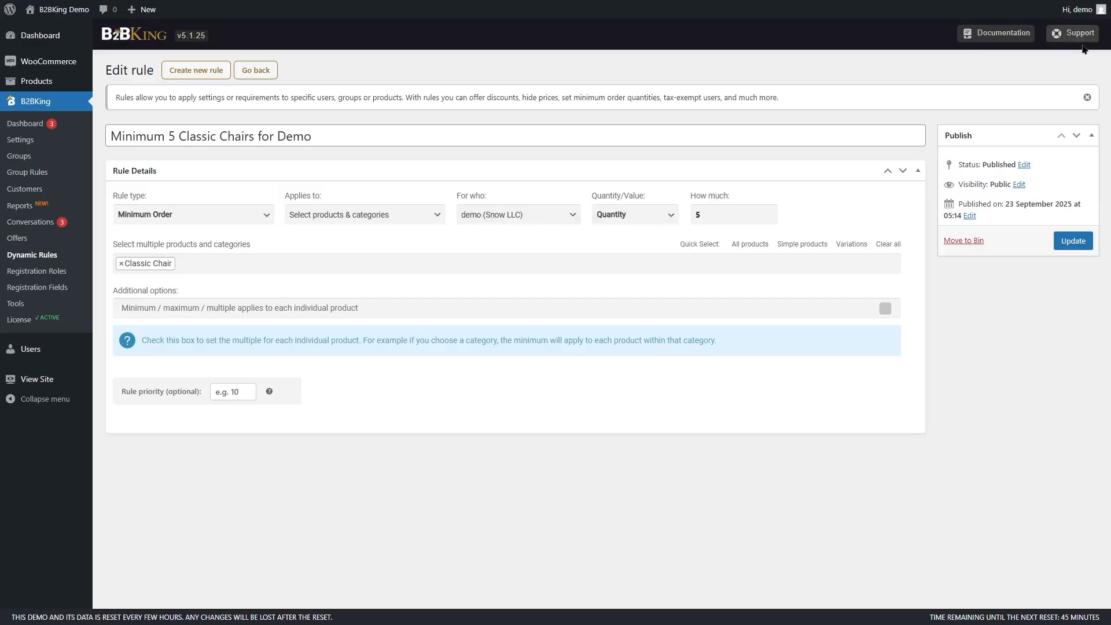
Step: Retarget the rule at the VIP group, update it and test the Classic Chair's quantity on the storefront
{"action": "left_click", "coordinate": [577, 217]}
{"action": "left_click_drag", "start_coordinate": [577, 339], "coordinate": [580, 268]}
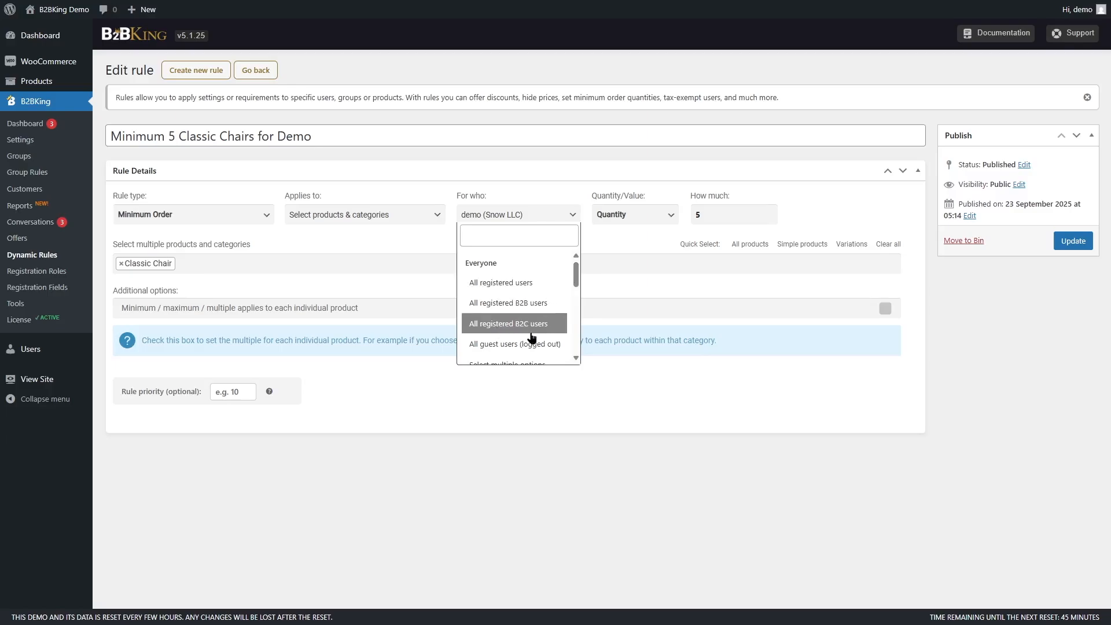
{"action": "left_click_drag", "start_coordinate": [576, 274], "coordinate": [583, 308]}
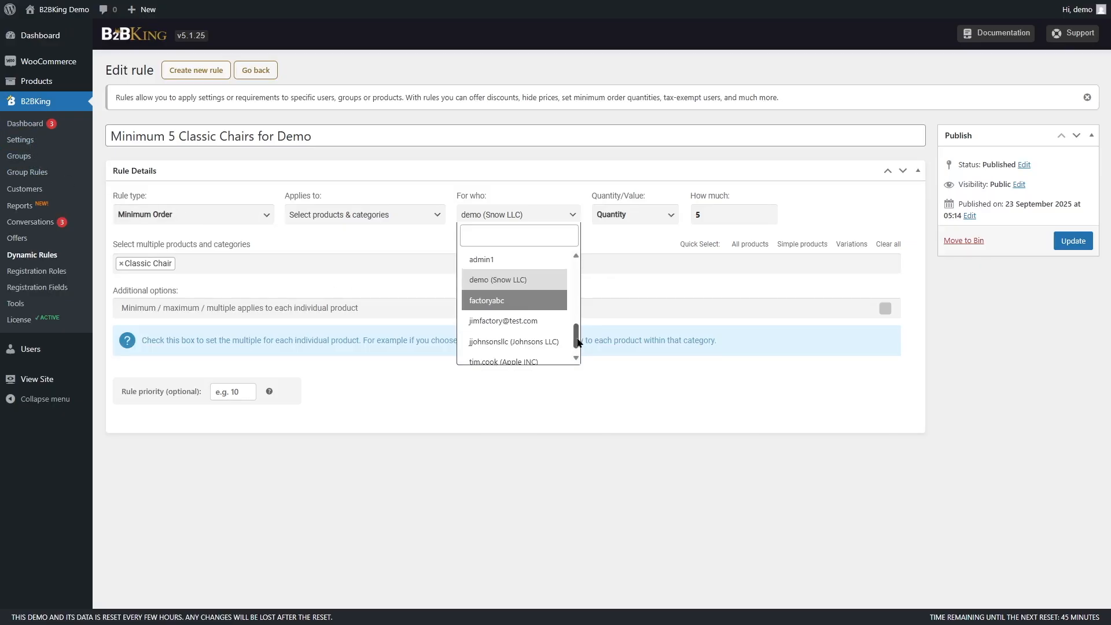
{"action": "left_click_drag", "start_coordinate": [578, 337], "coordinate": [580, 304]}
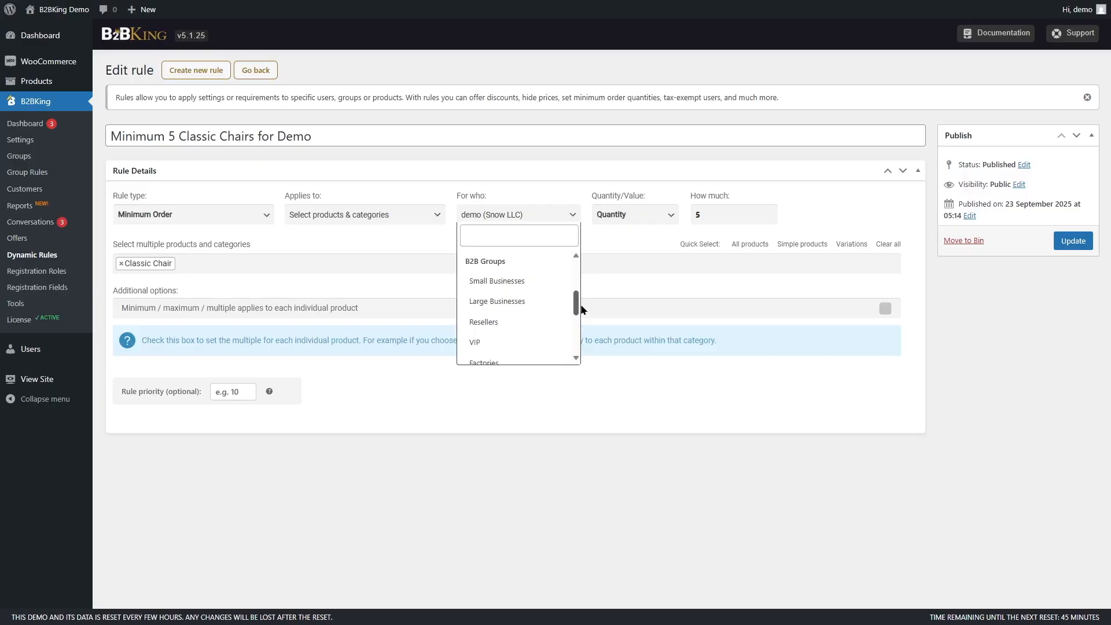
{"action": "left_click", "coordinate": [500, 345]}
{"action": "left_click", "coordinate": [1068, 240]}
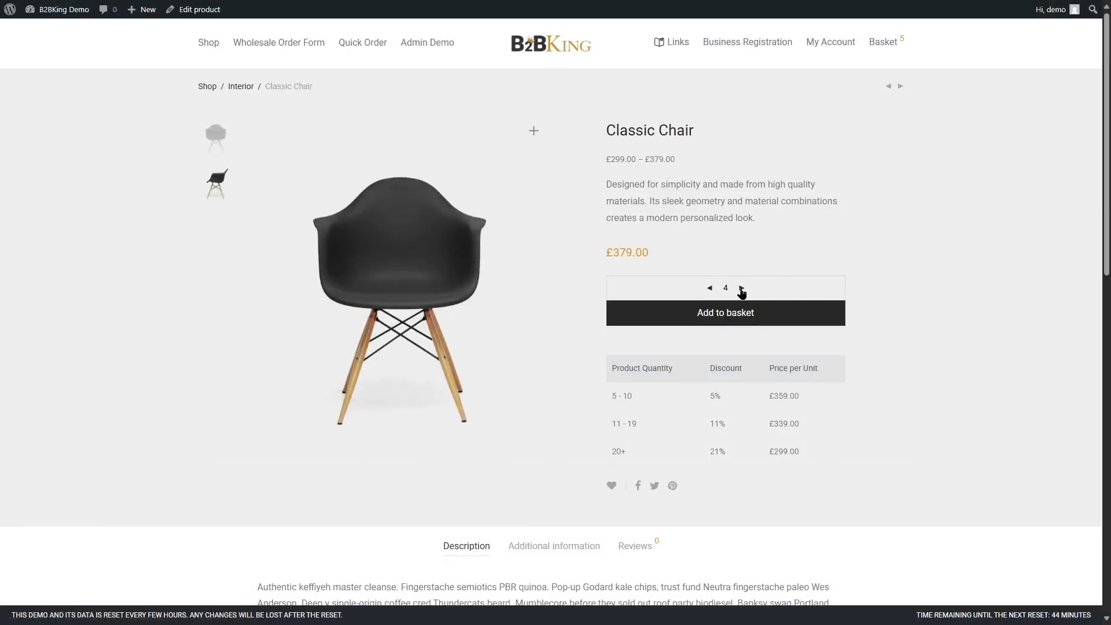
{"action": "left_click", "coordinate": [711, 288]}
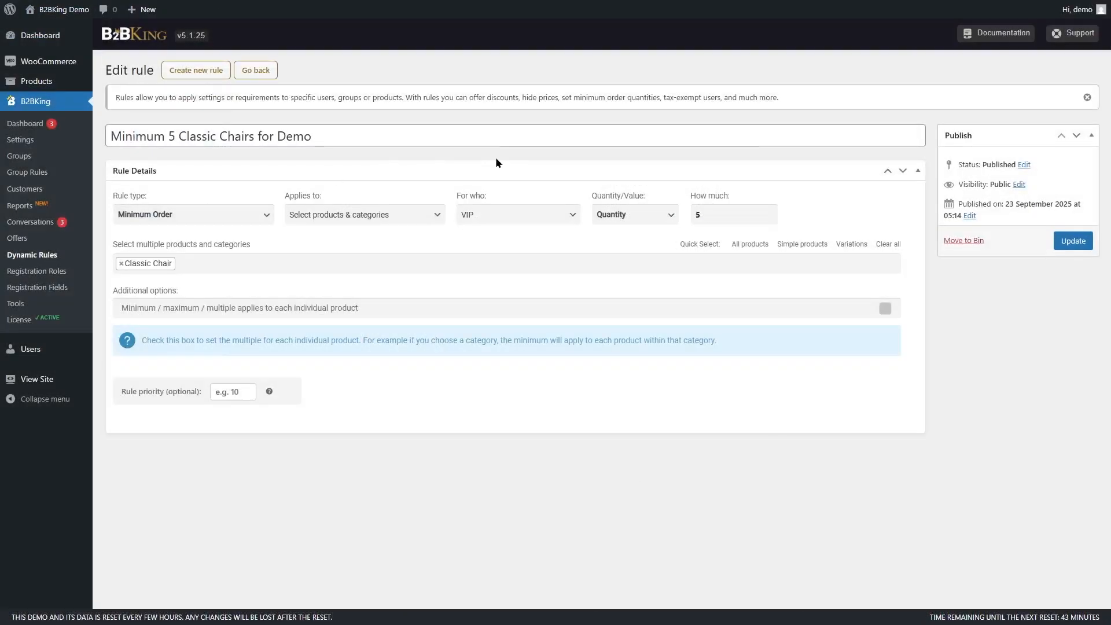
Step: Retarget the minimum order rule at the Large Businesses group and update it
{"action": "left_click", "coordinate": [550, 213]}
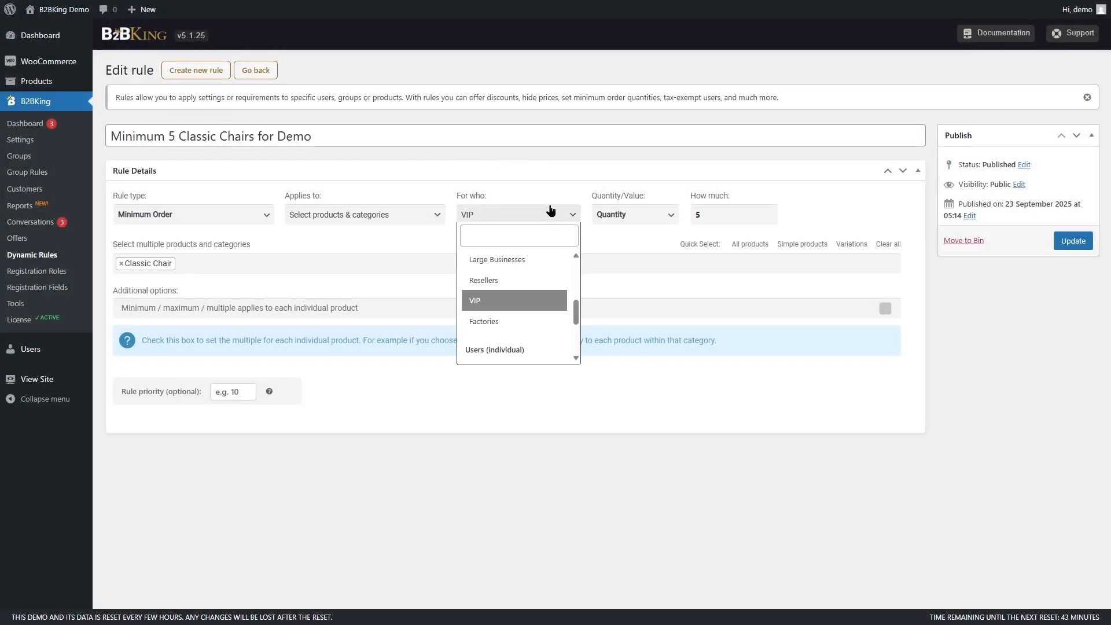
{"action": "left_click", "coordinate": [502, 260]}
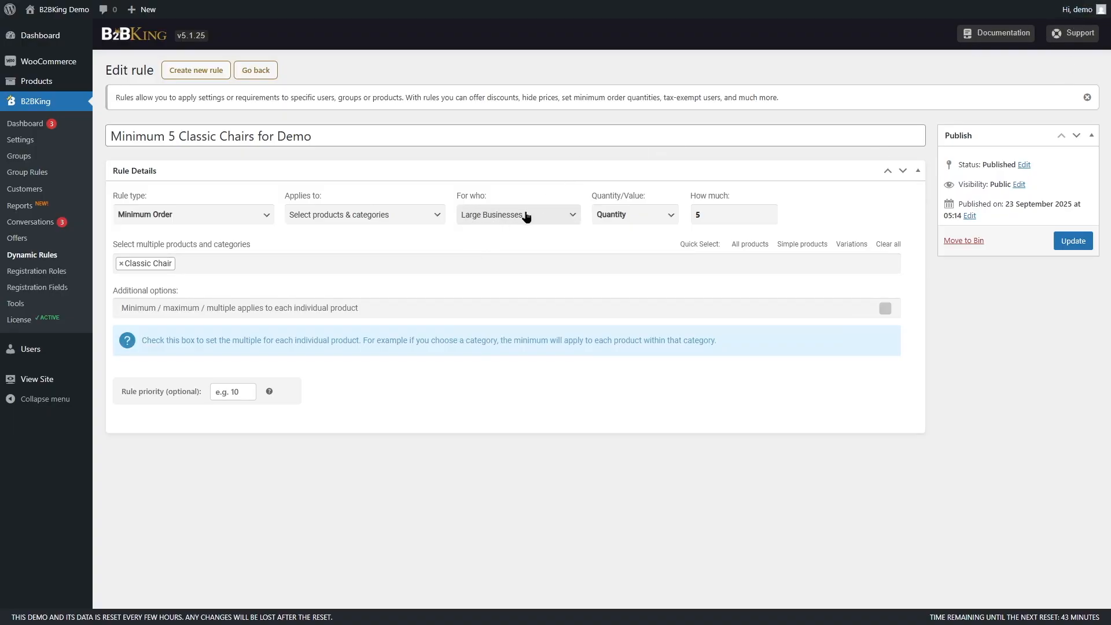
{"action": "left_click", "coordinate": [1074, 242]}
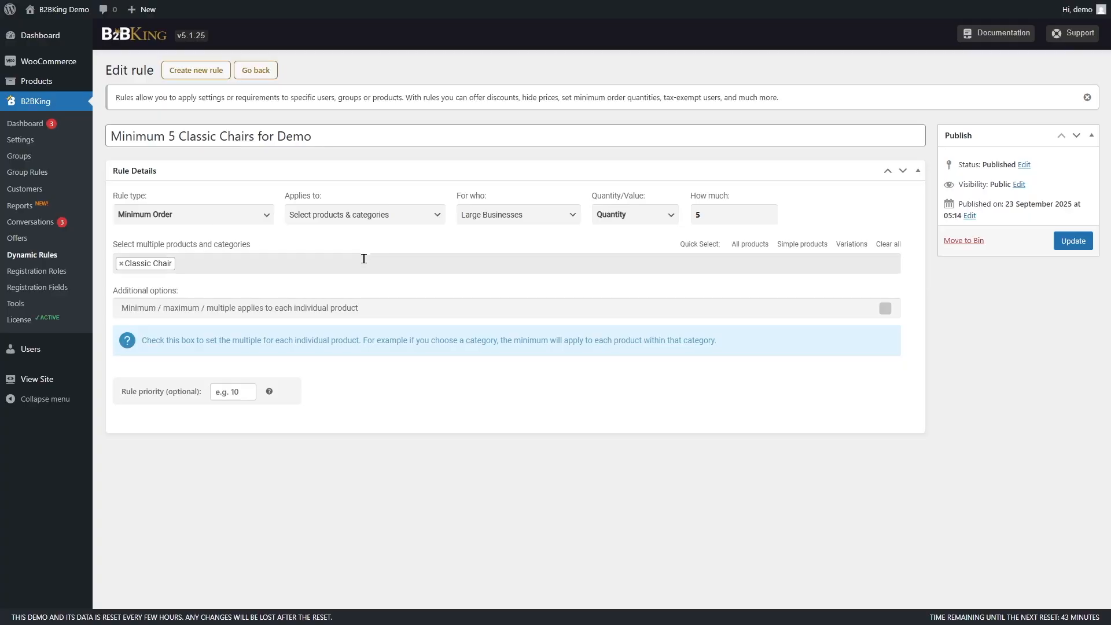
Step: Remove Classic Chair from the rule's selected products and add Classic Chair again from the products and categories list
{"action": "left_click", "coordinate": [121, 263]}
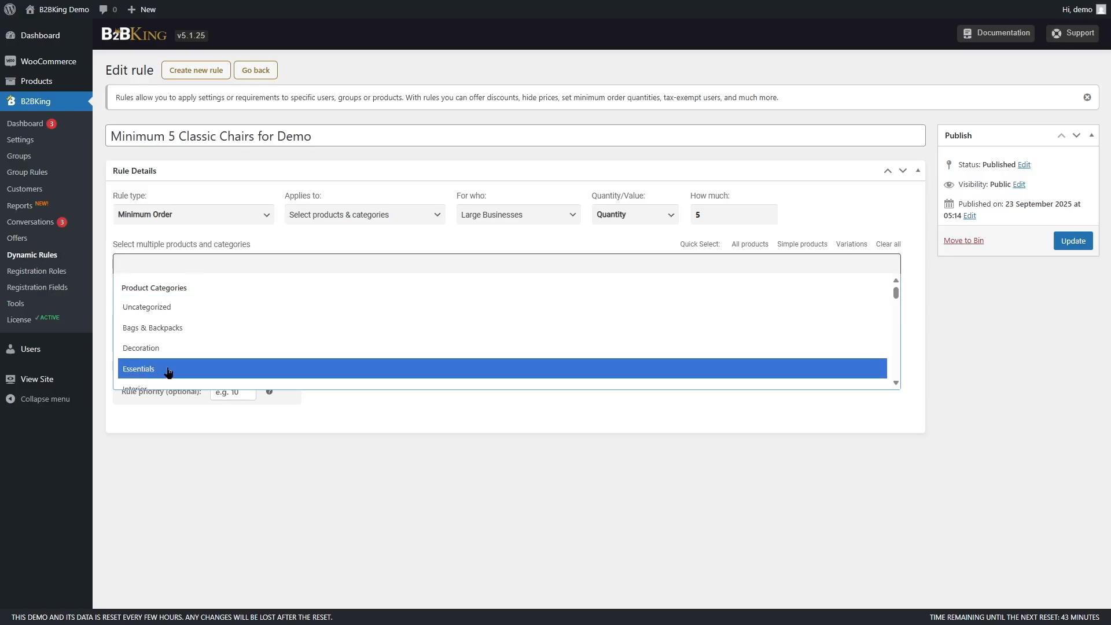
{"action": "scroll", "coordinate": [185, 341], "scroll_direction": "down", "scroll_amount": 3}
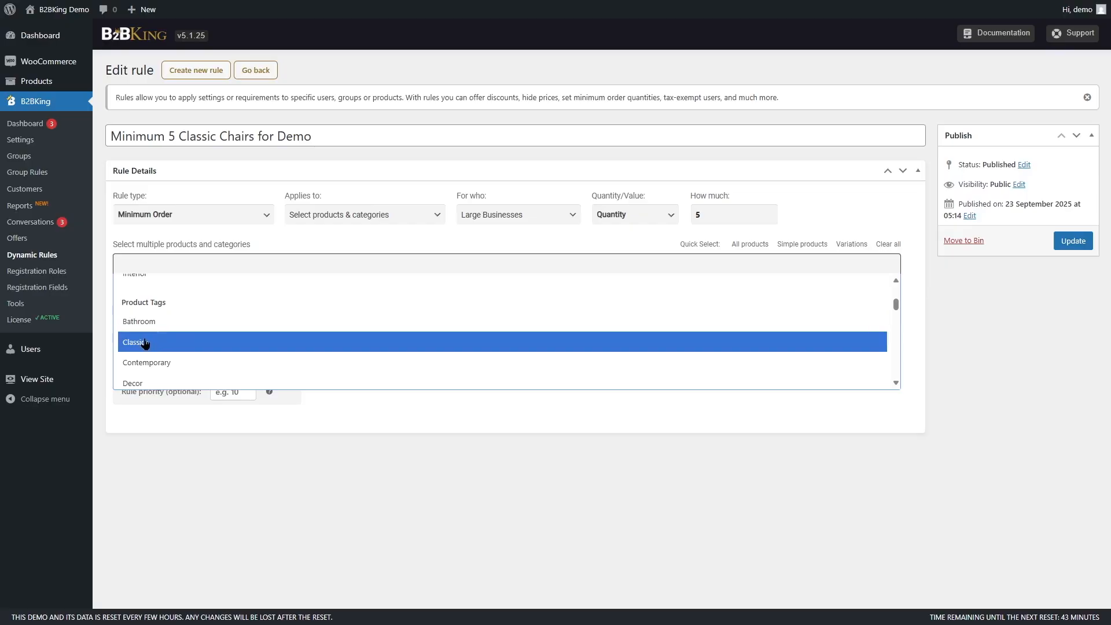
{"action": "scroll", "coordinate": [179, 345], "scroll_direction": "down", "scroll_amount": 5}
{"action": "scroll", "coordinate": [167, 335], "scroll_direction": "down", "scroll_amount": 1}
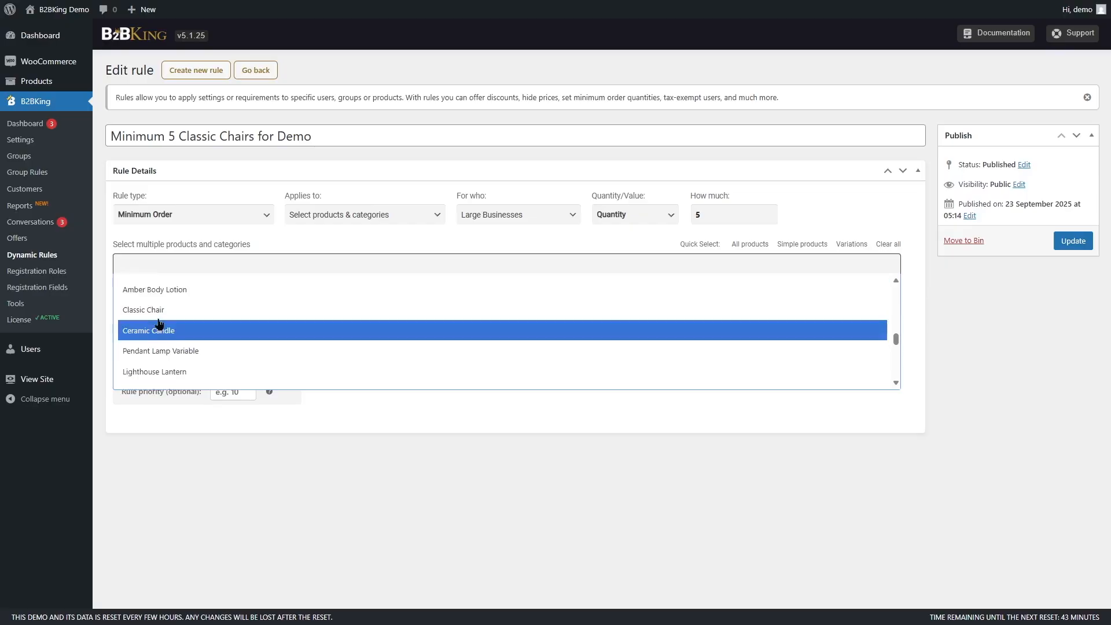
{"action": "left_click", "coordinate": [208, 311]}
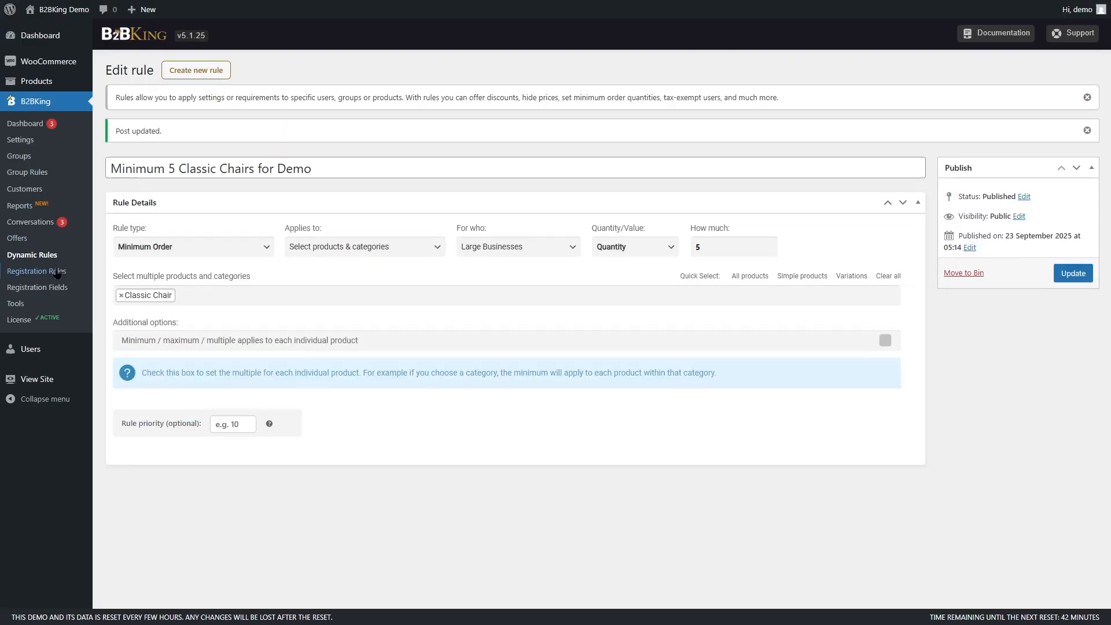
Step: Open the "Minimum 5 Backpacks" dynamic rule and examine its settings and available target users
{"action": "left_click", "coordinate": [41, 256]}
{"action": "scroll", "coordinate": [546, 405], "scroll_direction": "down", "scroll_amount": 5}
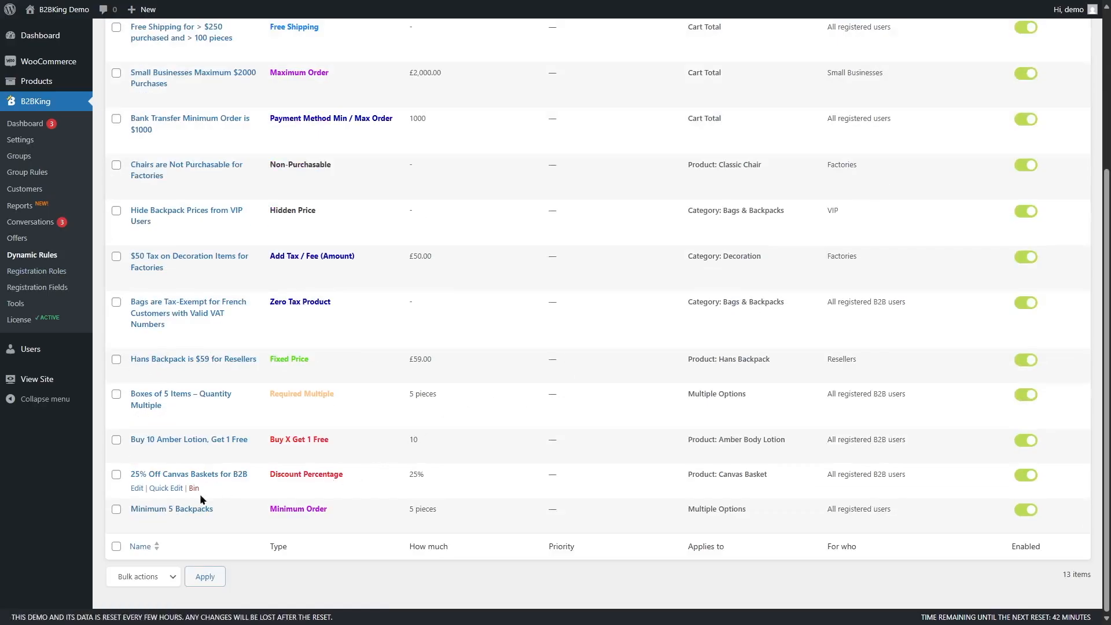
{"action": "left_click", "coordinate": [137, 525]}
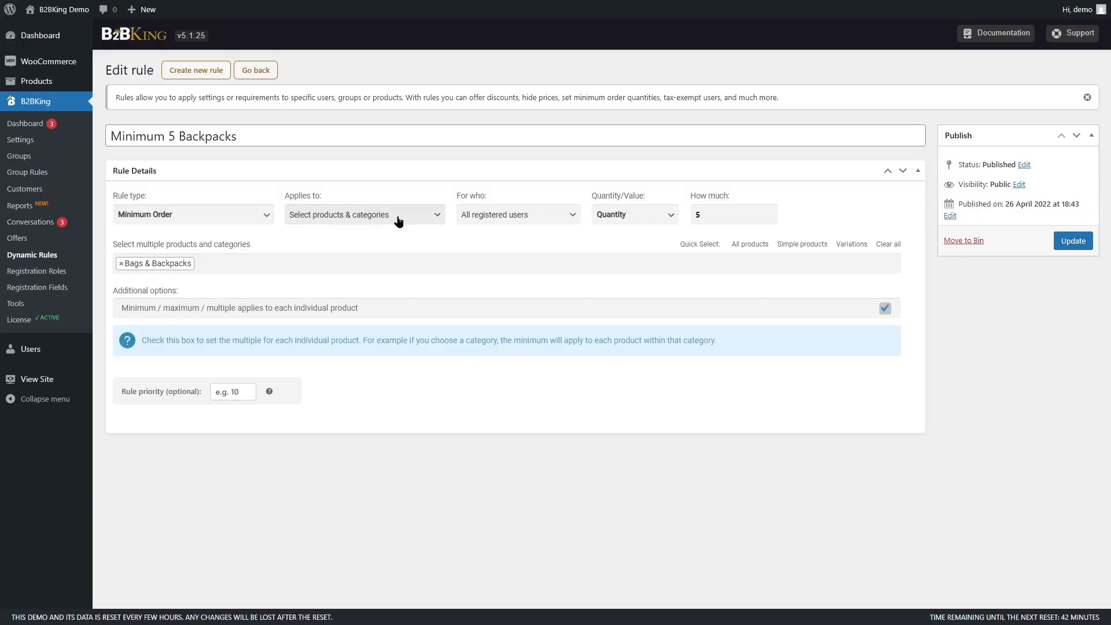
{"action": "left_click", "coordinate": [494, 218]}
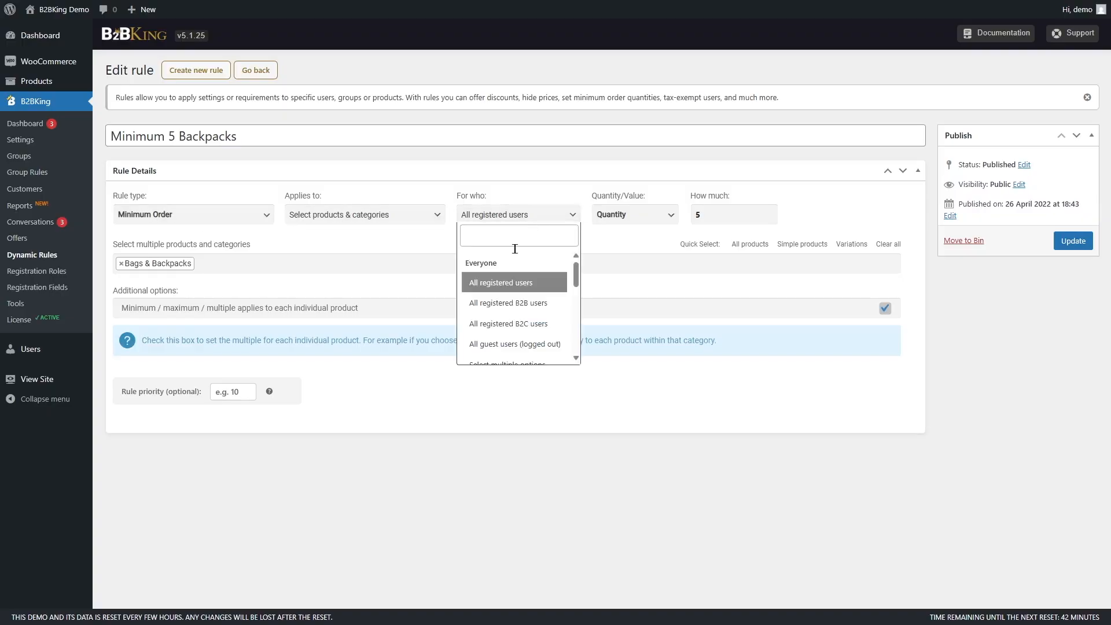
{"action": "left_click", "coordinate": [648, 227]}
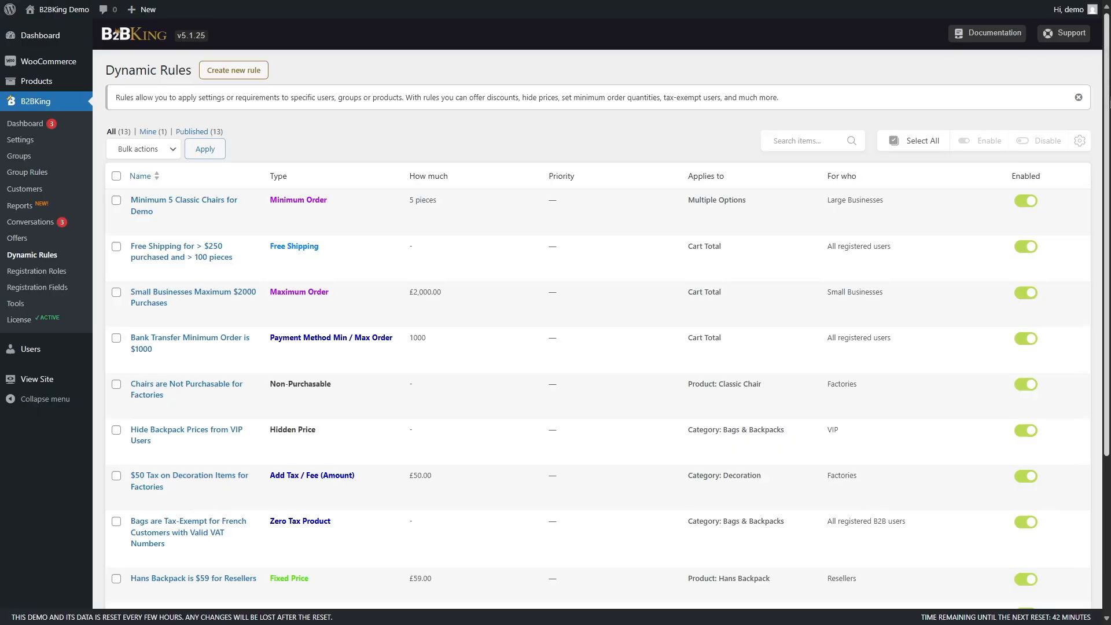
{"action": "scroll", "coordinate": [1104, 72], "scroll_direction": "down", "scroll_amount": 2}
{"action": "scroll", "coordinate": [598, 316], "scroll_direction": "up", "scroll_amount": 2}
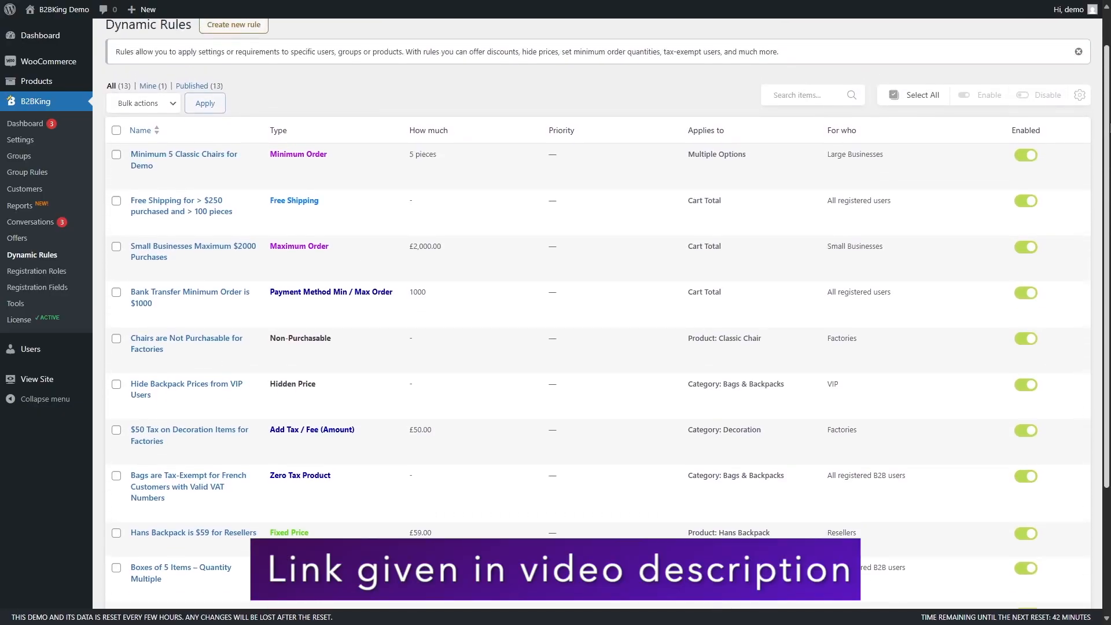
{"action": "scroll", "coordinate": [601, 311], "scroll_direction": "up", "scroll_amount": 1}
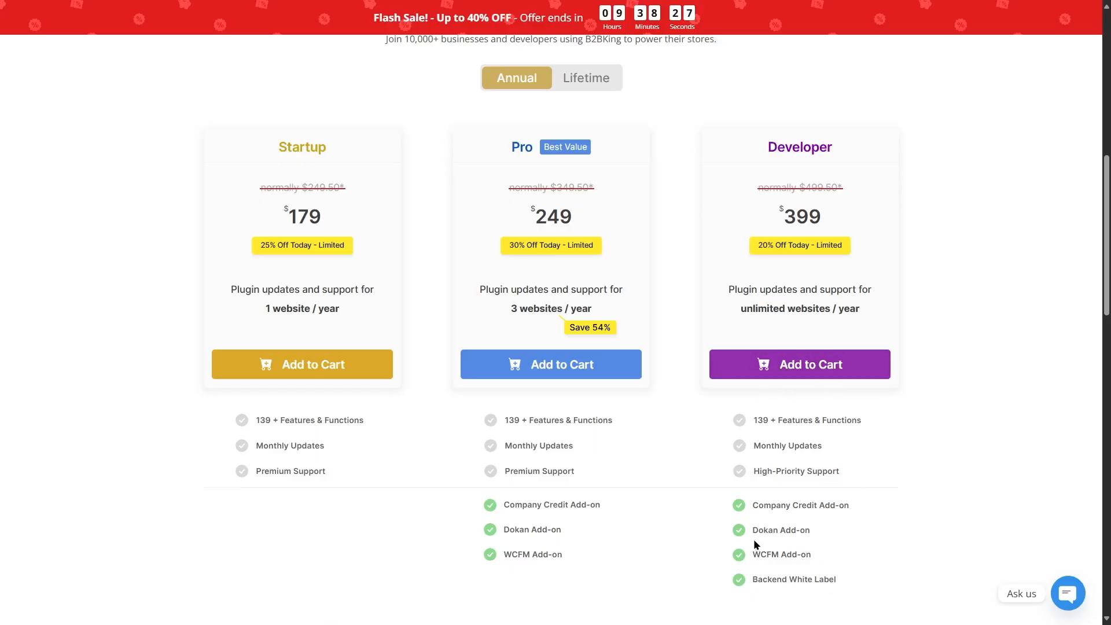
Step: Compare the Lifetime and Annual prices of the Startup, Pro and Developer plans on the B2BKing pricing page
{"action": "left_click", "coordinate": [585, 82]}
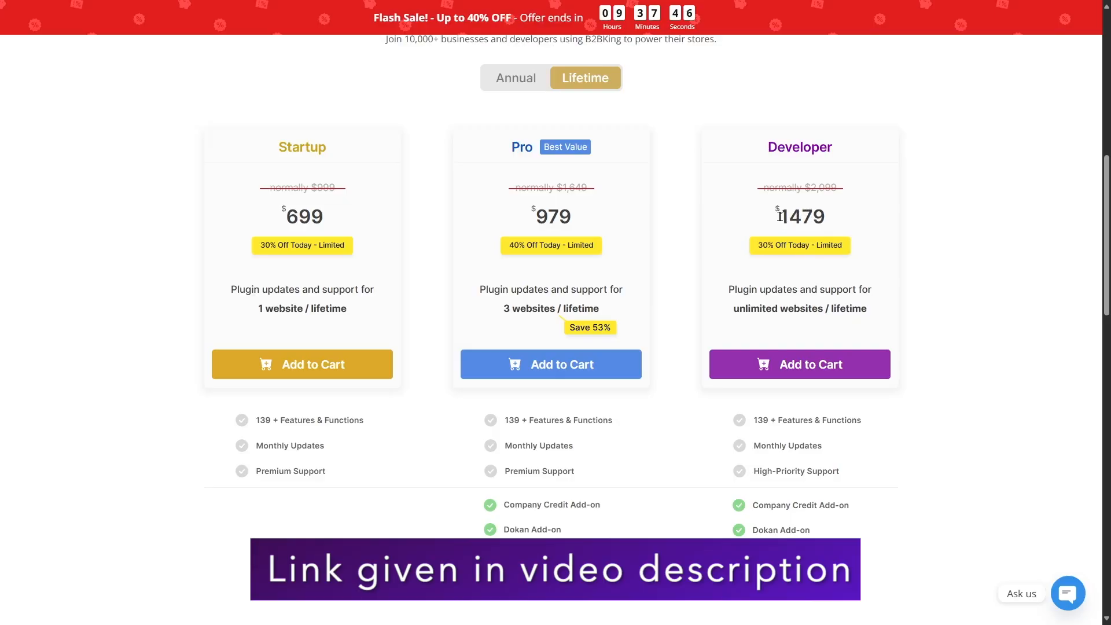
{"action": "left_click_drag", "start_coordinate": [780, 216], "coordinate": [815, 214]}
{"action": "left_click", "coordinate": [509, 82]}
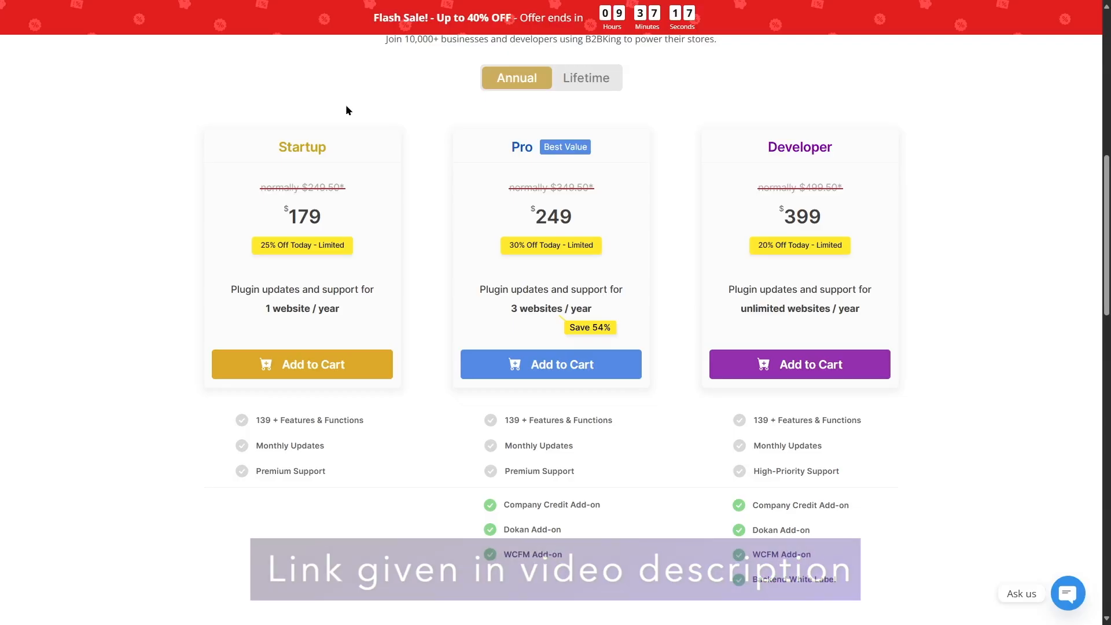
{"action": "scroll", "coordinate": [1107, 243], "scroll_direction": "up", "scroll_amount": 3}
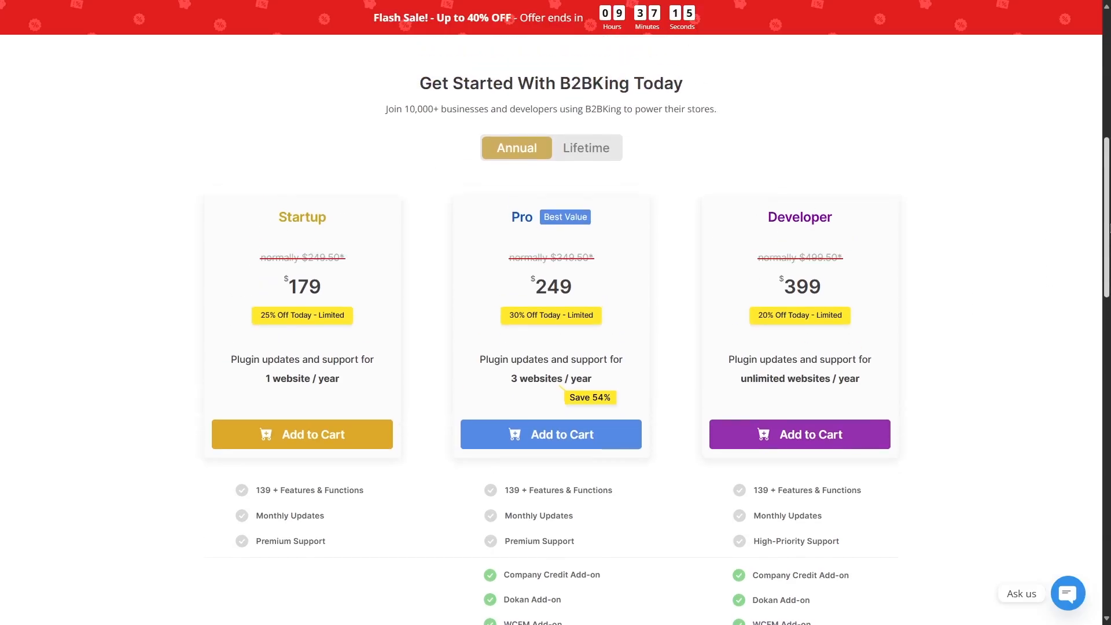
{"action": "scroll", "coordinate": [1107, 243], "scroll_direction": "up", "scroll_amount": 6}
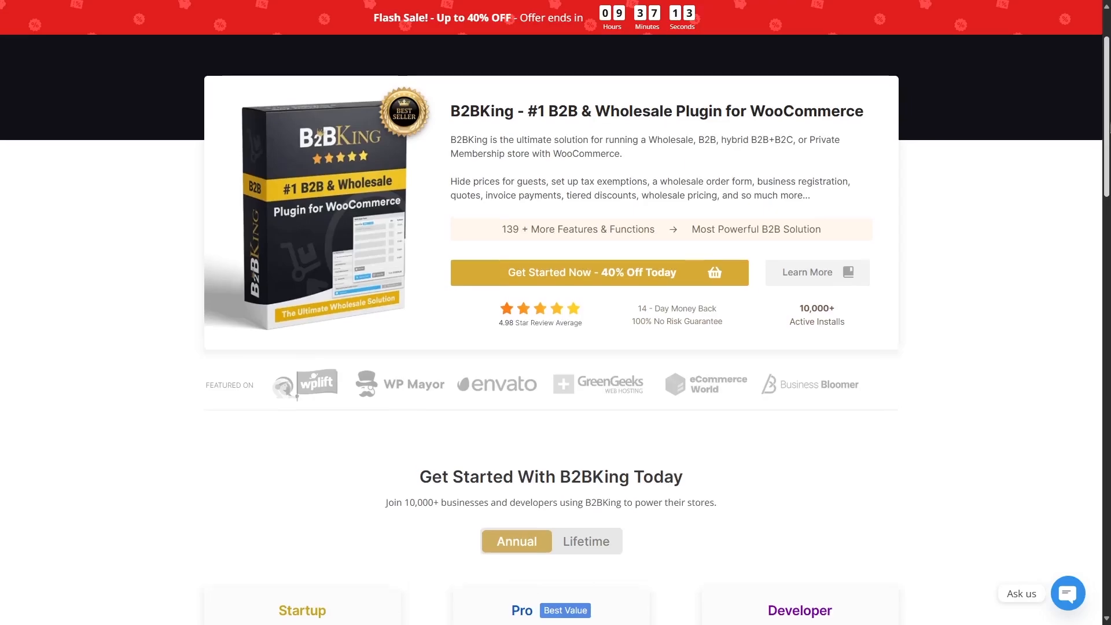